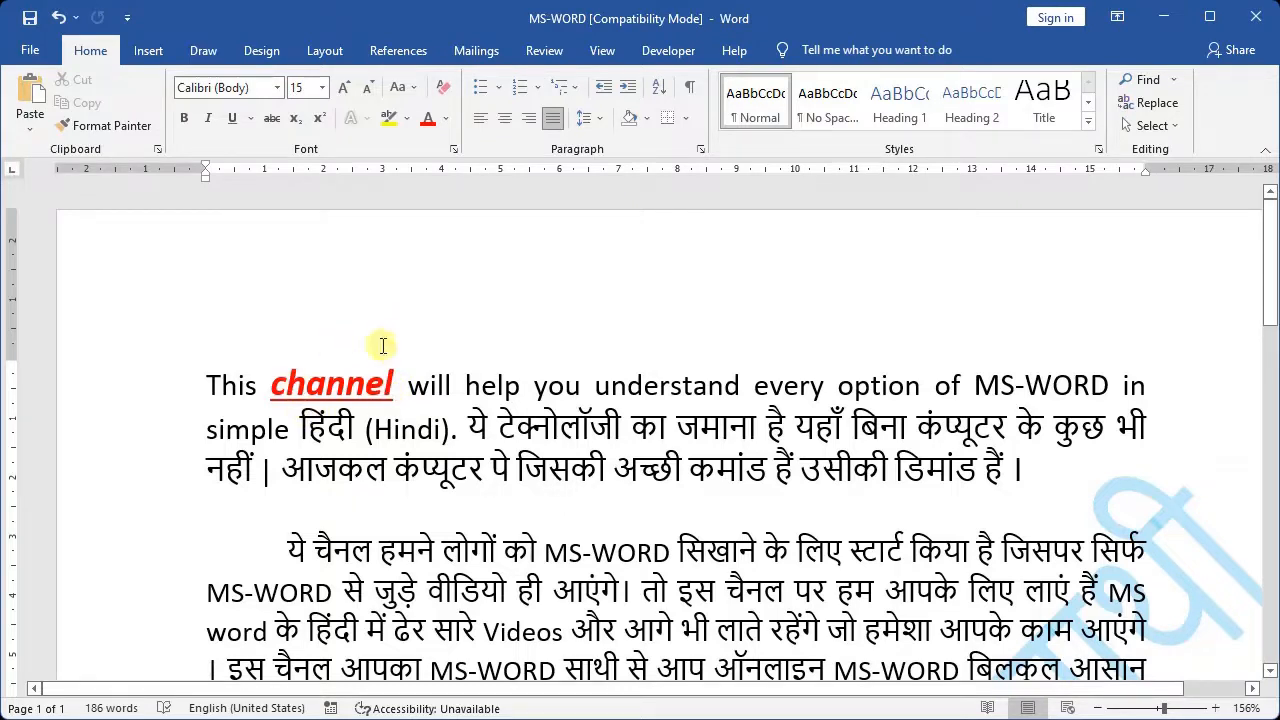
Step: Increase the font size of the red word "channel" in the first line to 20
double_click(345, 388)
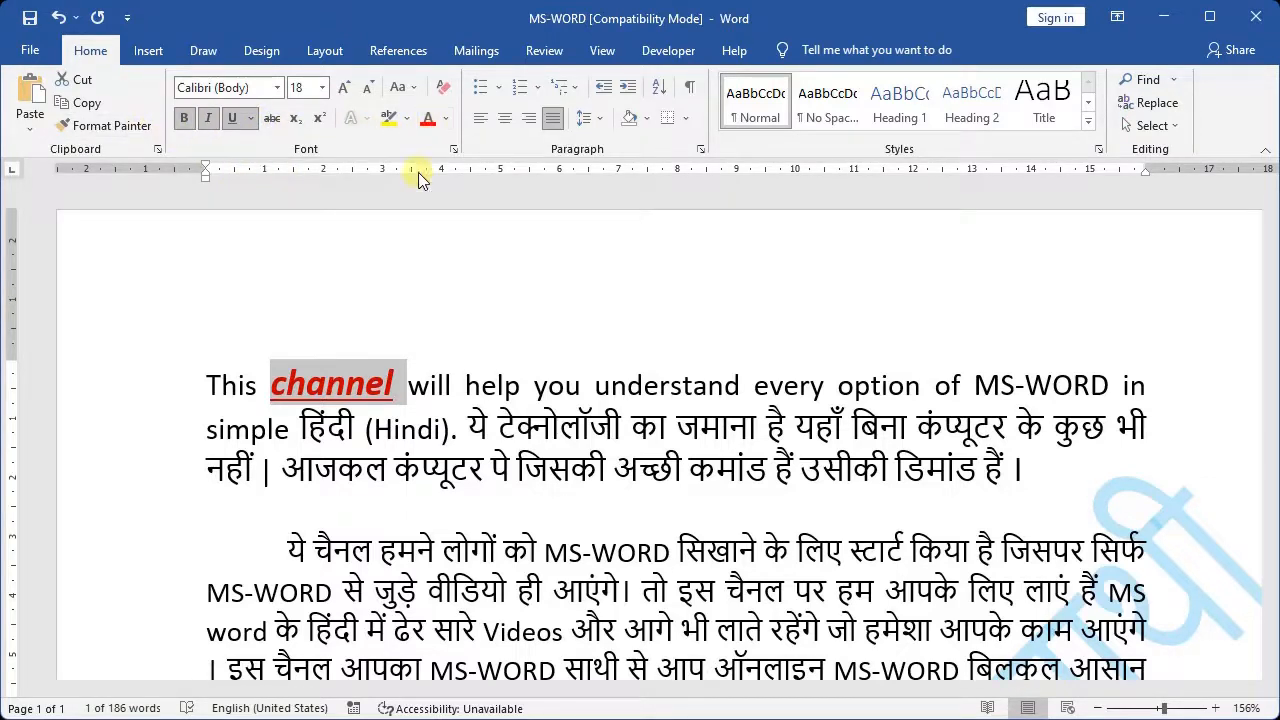
click(343, 92)
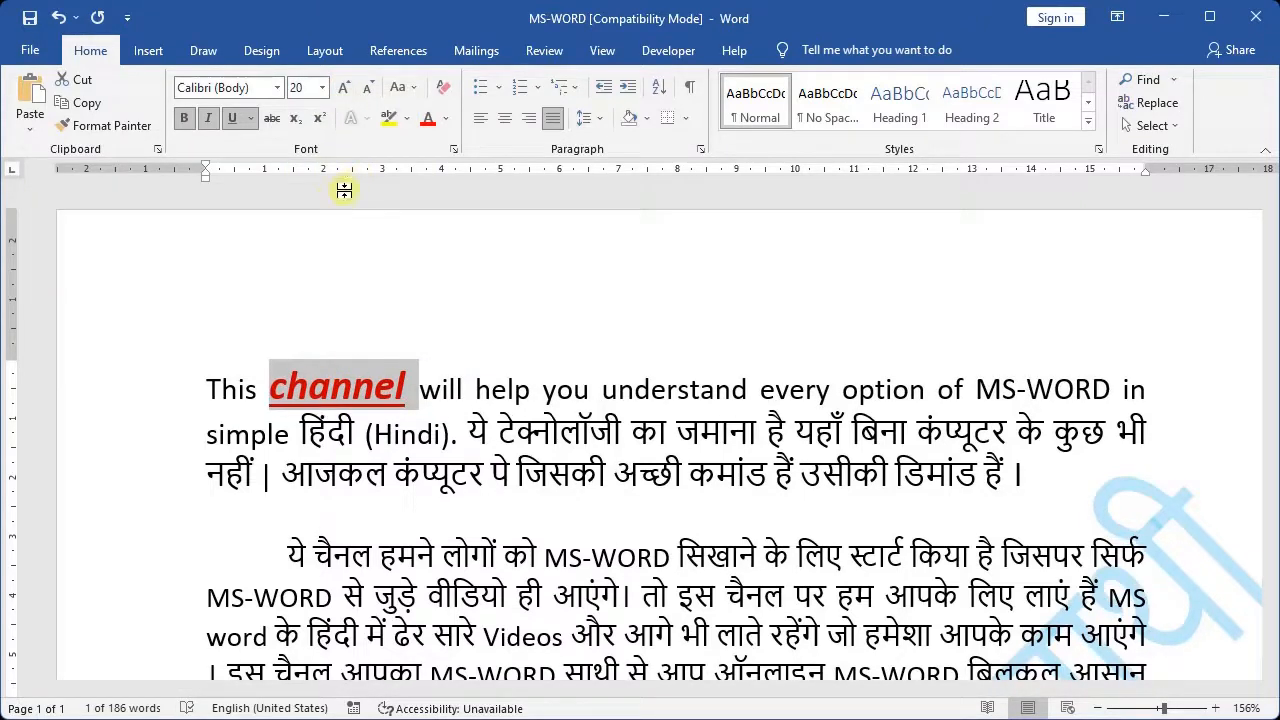
scroll(343, 190, down, 1)
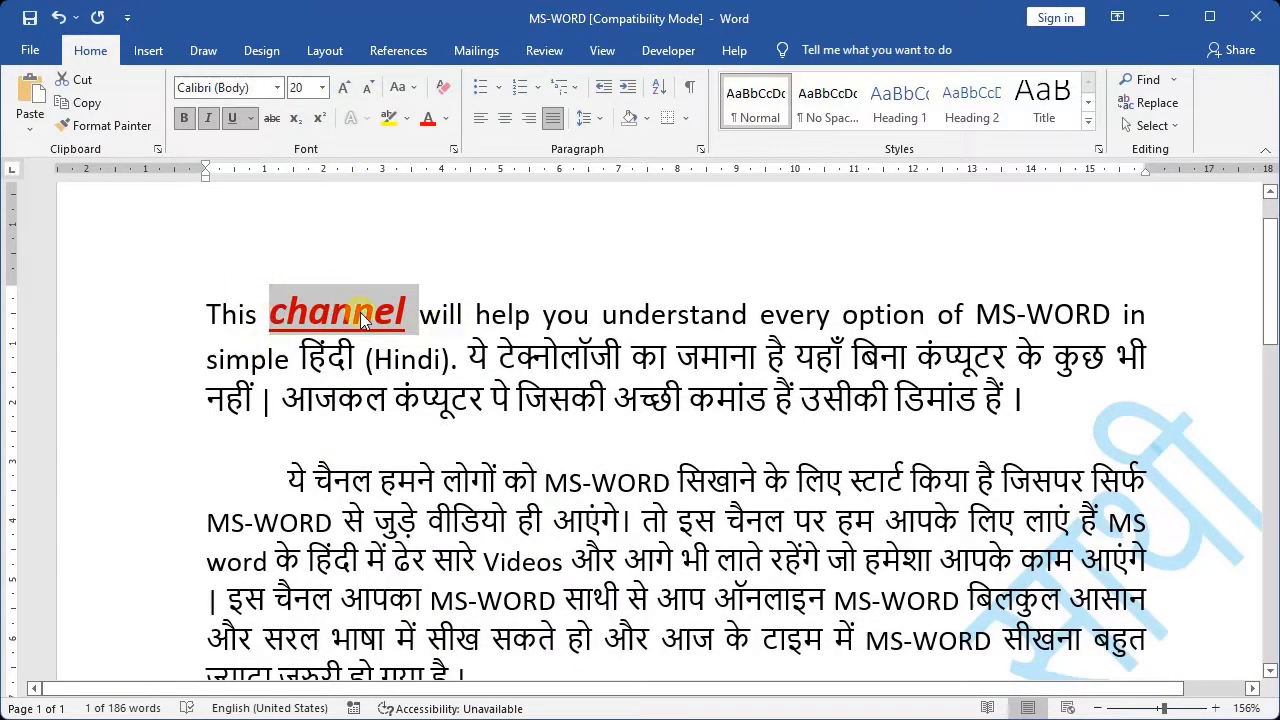
click(427, 266)
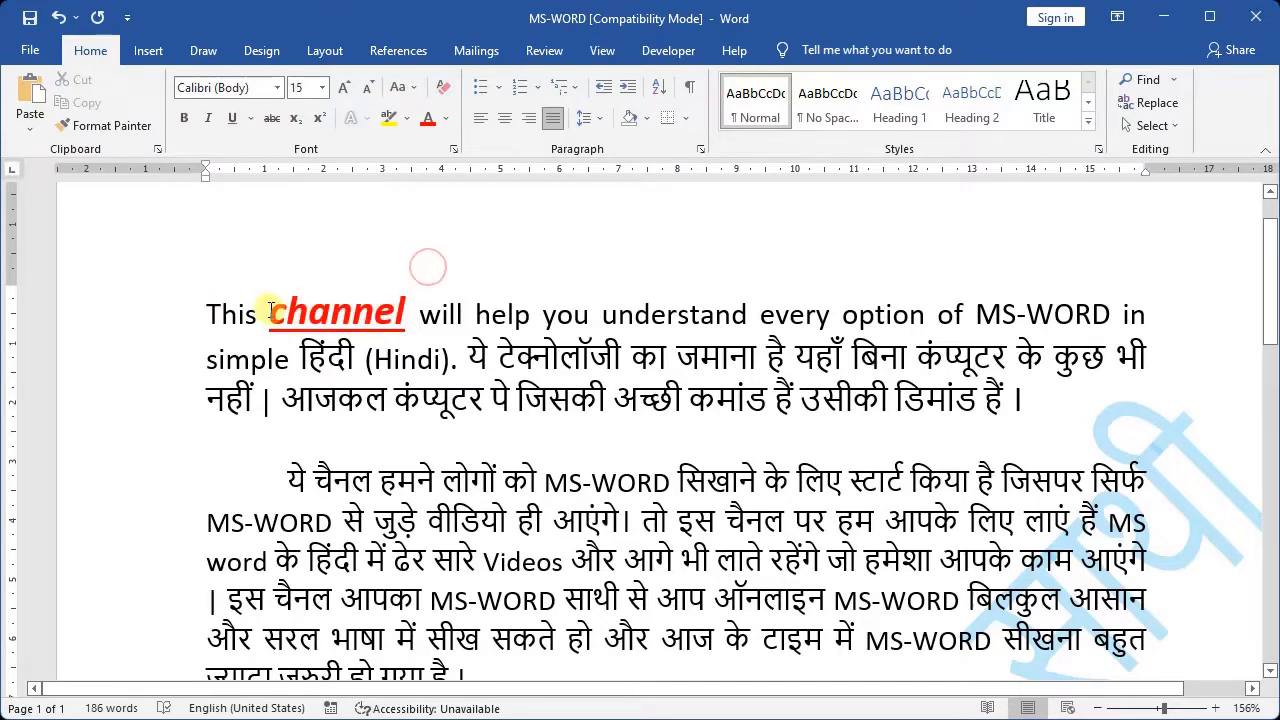
Step: Copy the formatted word "channel" from the first line and paste it at the end of the second paragraph
drag(270, 311, 406, 310)
key(ctrl+c)
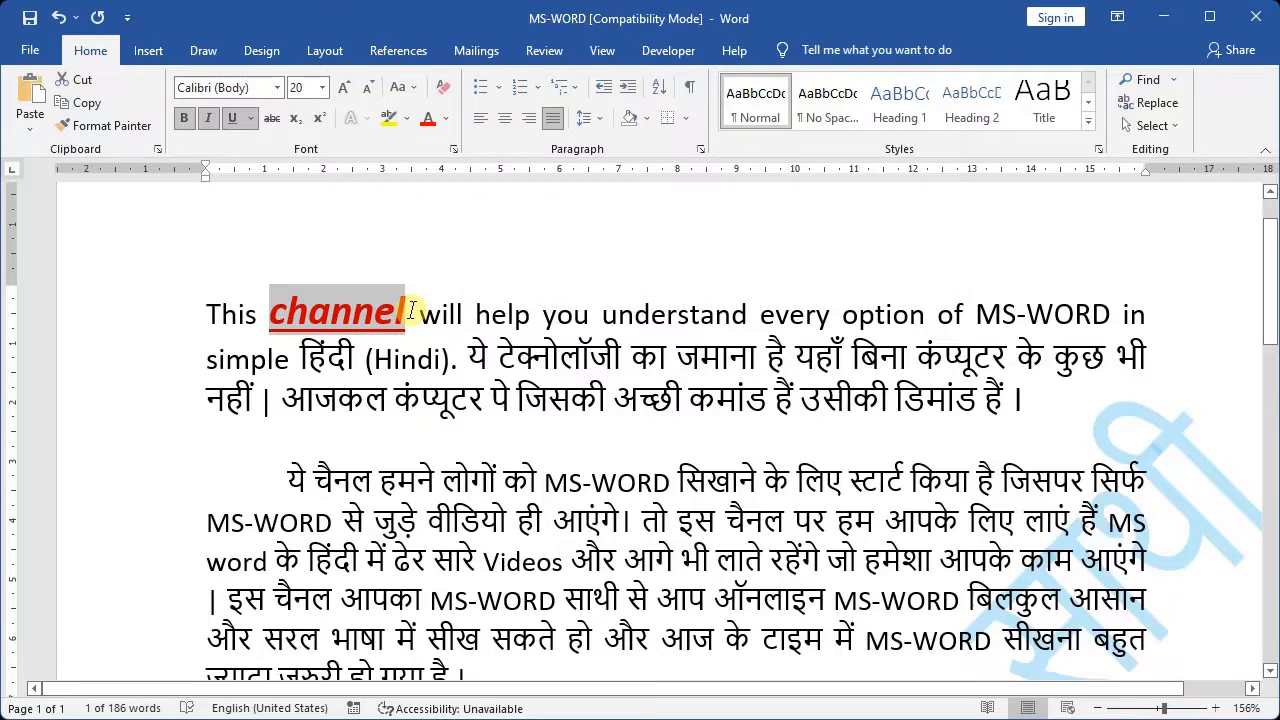
scroll(411, 312, down, 3)
click(521, 527)
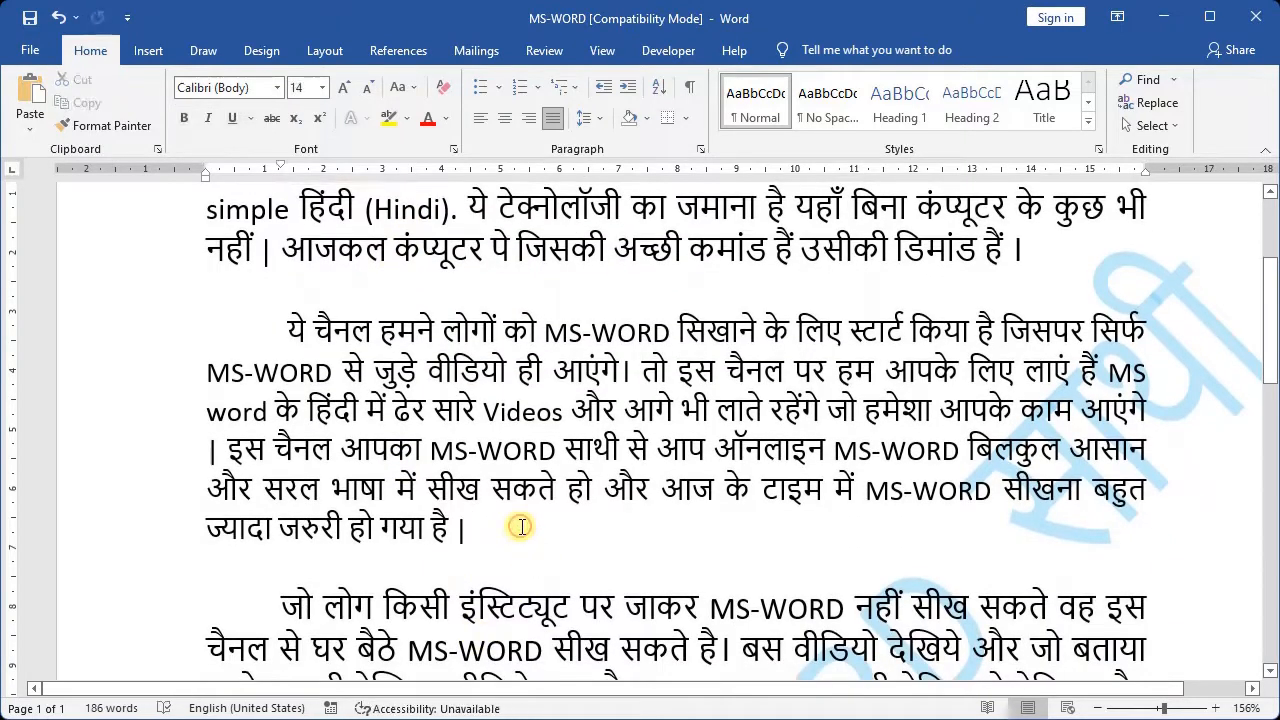
key(ctrl+v)
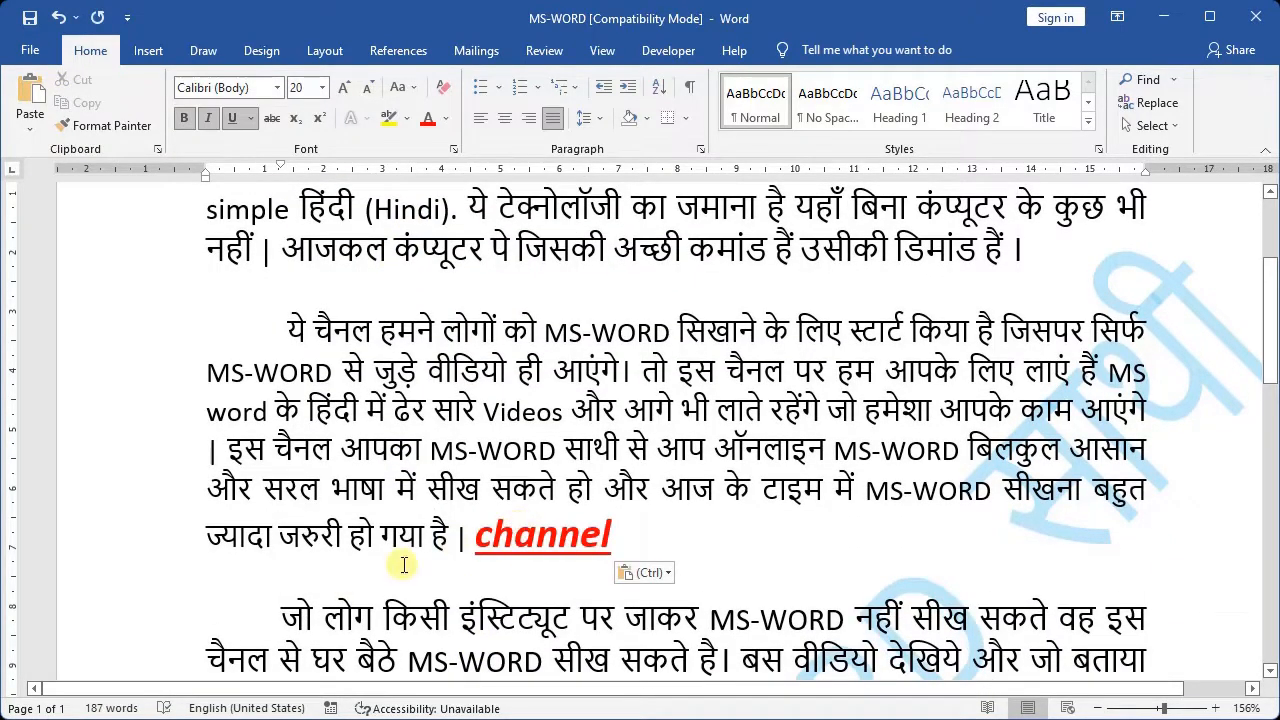
Step: Paste the copied word below the last paragraph as a Microsoft Word Document Object displayed as an icon, and check the embedded document's content
scroll(434, 517, up, 4)
scroll(441, 520, down, 10)
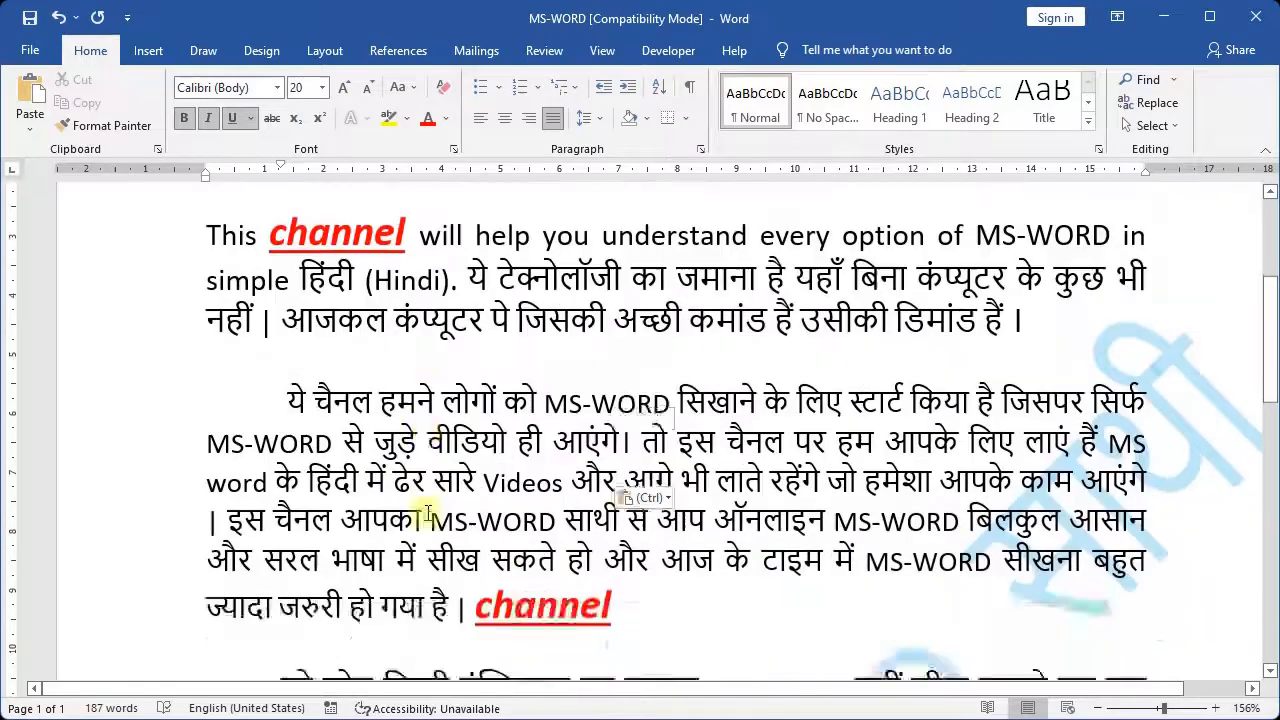
click(228, 321)
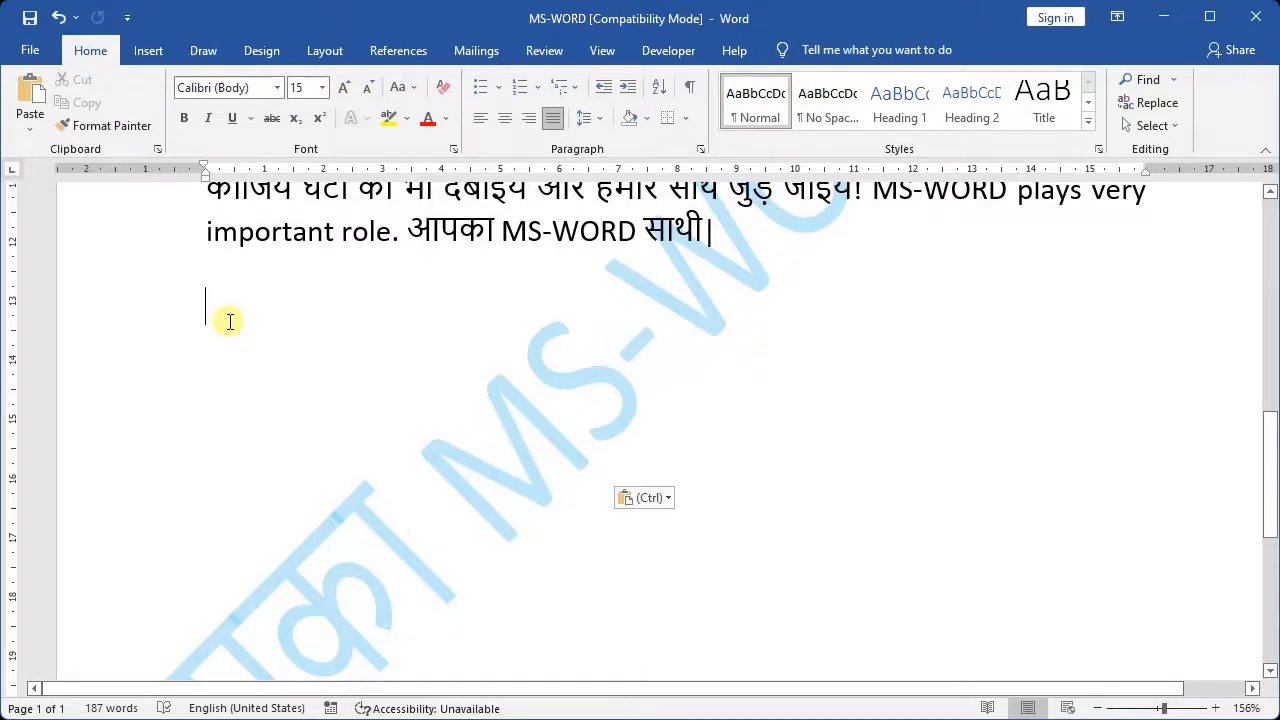
scroll(229, 321, up, 2)
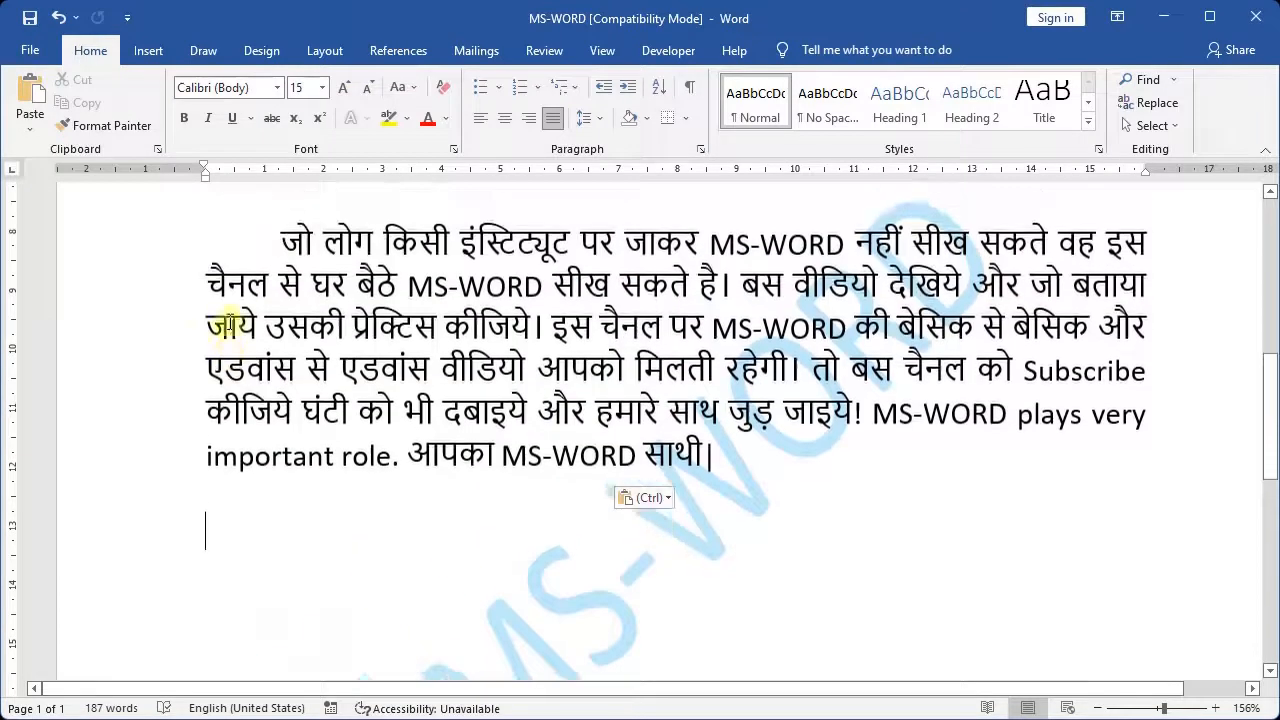
click(34, 130)
click(63, 204)
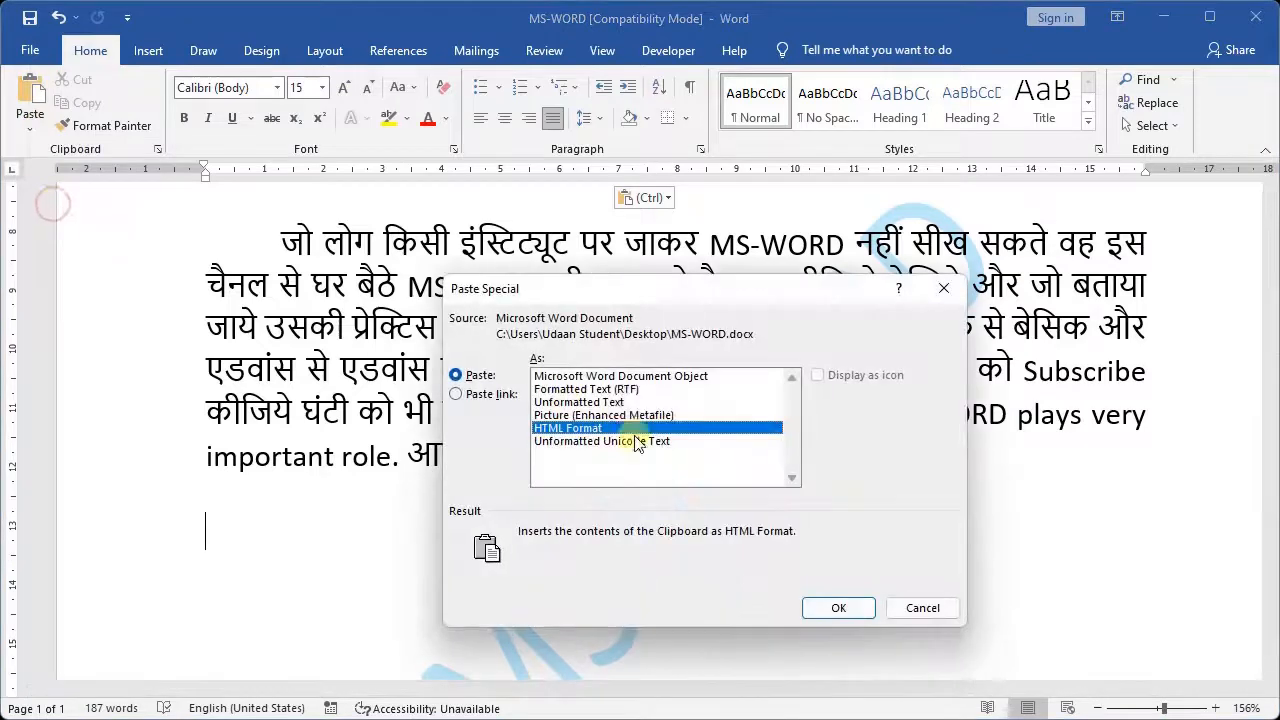
click(616, 378)
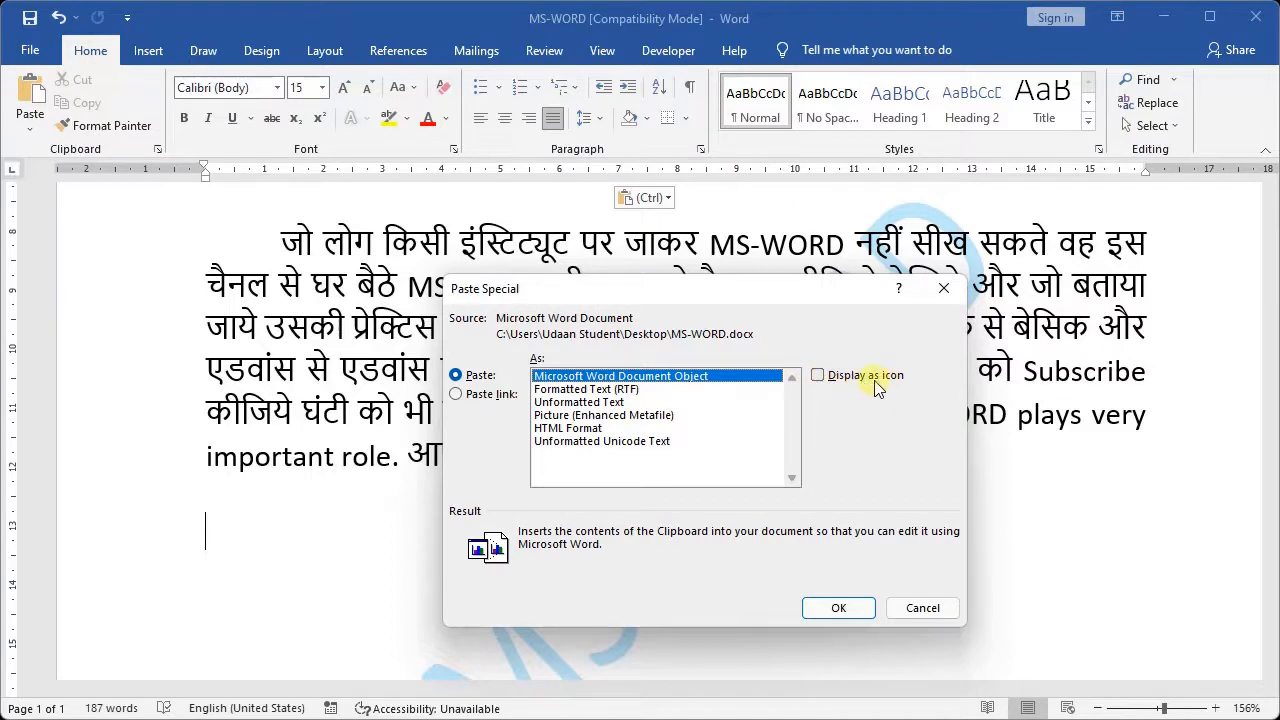
click(819, 379)
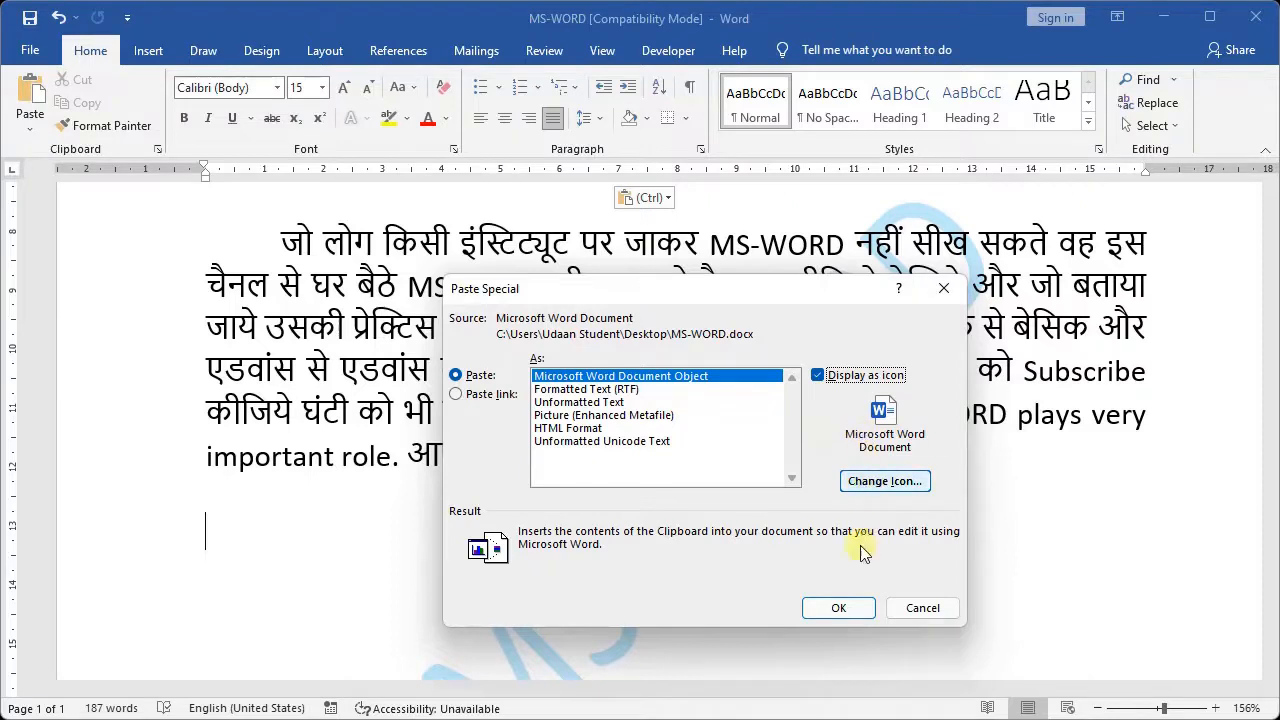
click(846, 614)
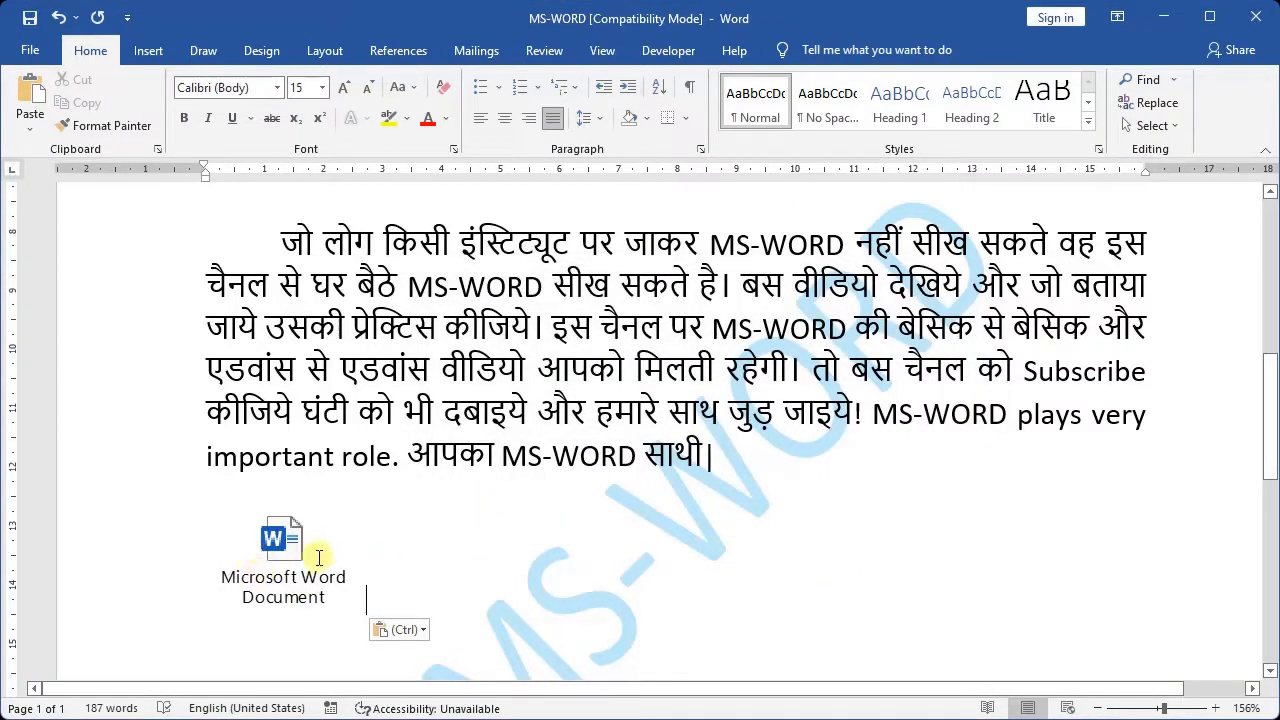
double_click(268, 572)
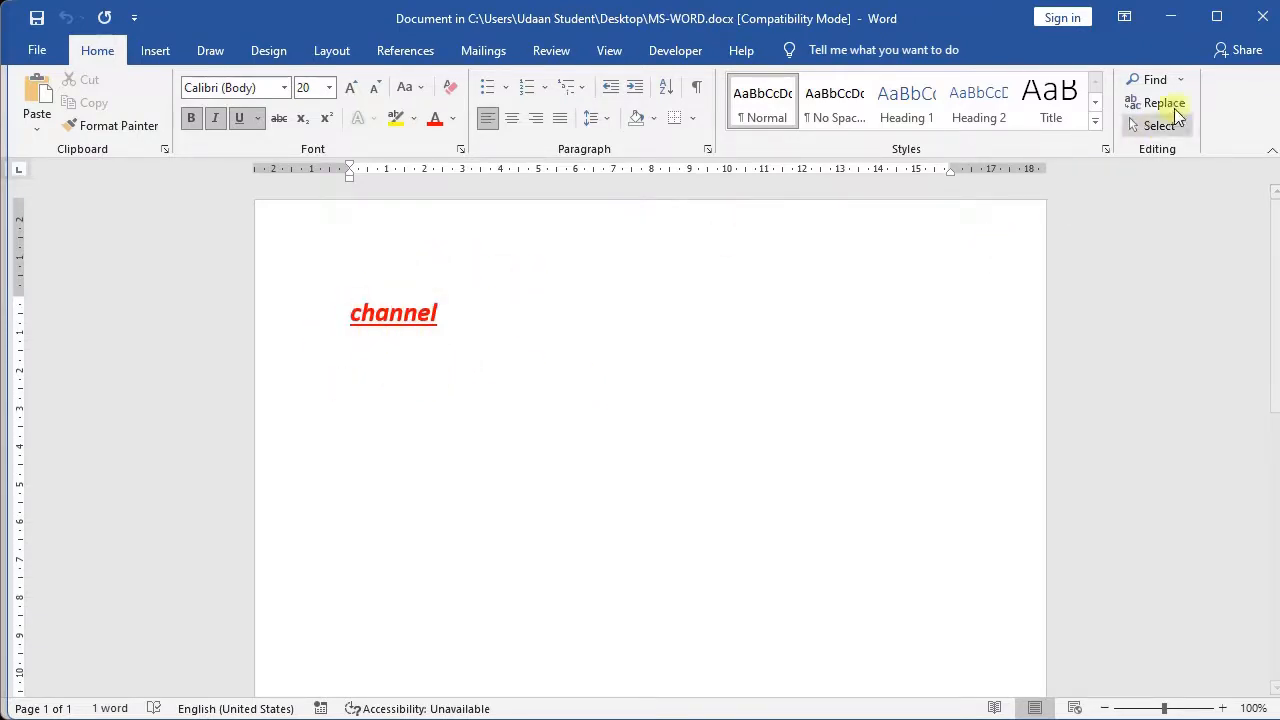
click(1262, 17)
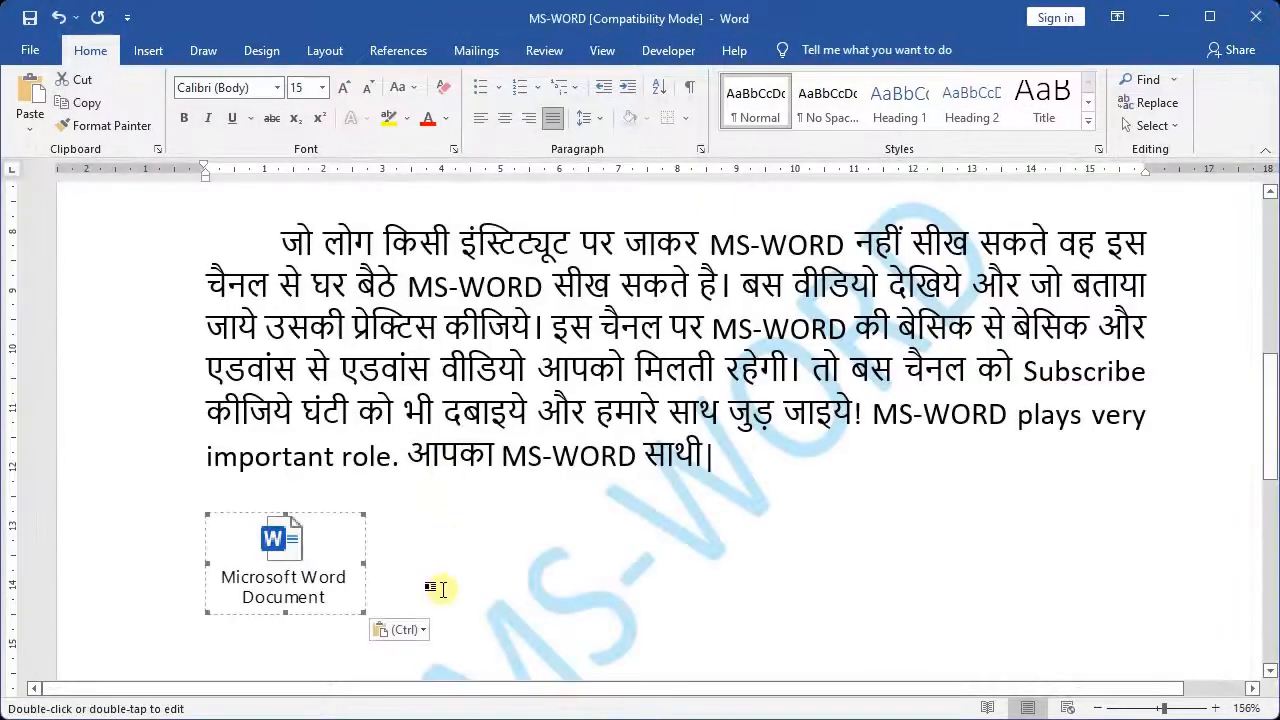
Step: Paste the copied word as Formatted Text (RTF) on a new line below the embedded document icon
click(442, 589)
key(Return)
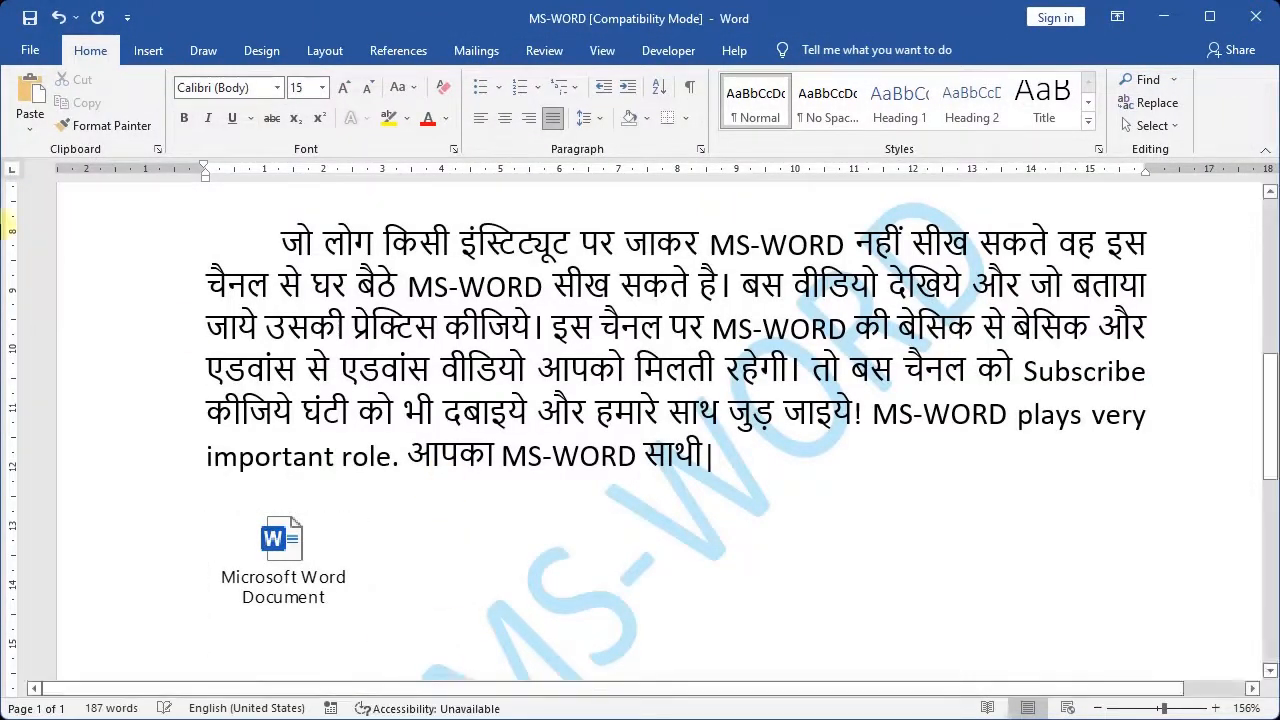
click(36, 128)
click(62, 205)
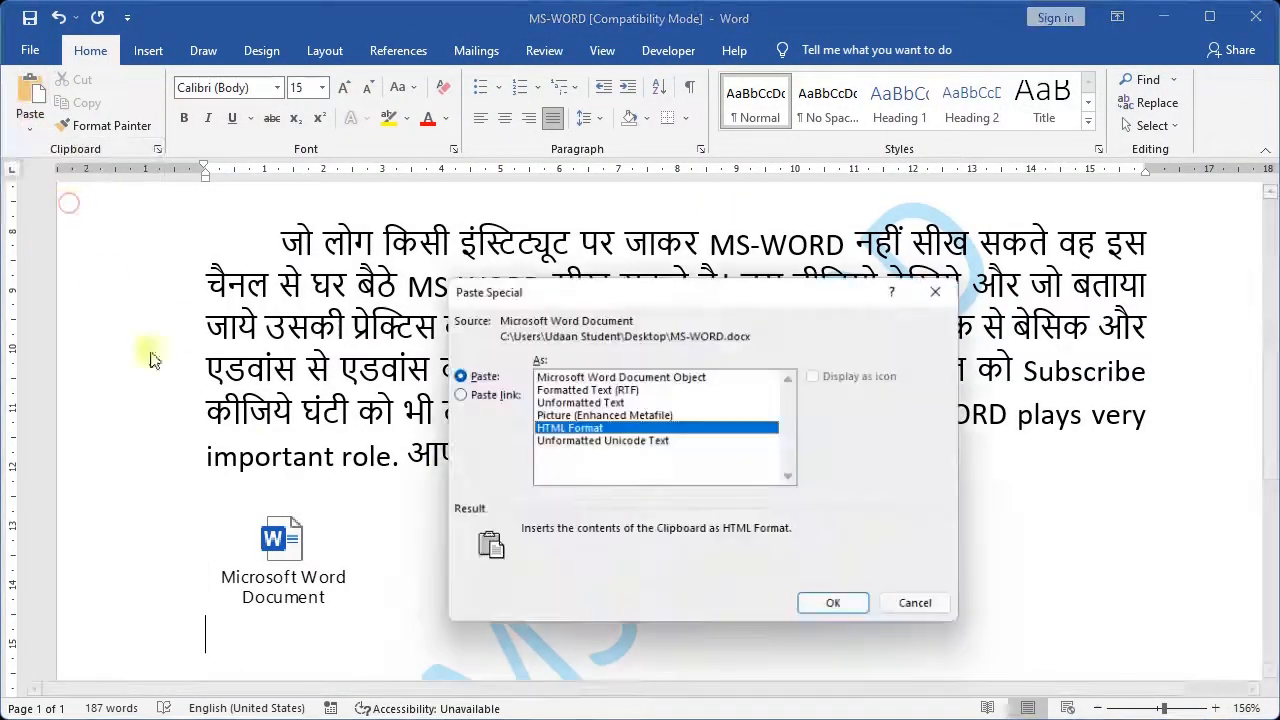
click(577, 389)
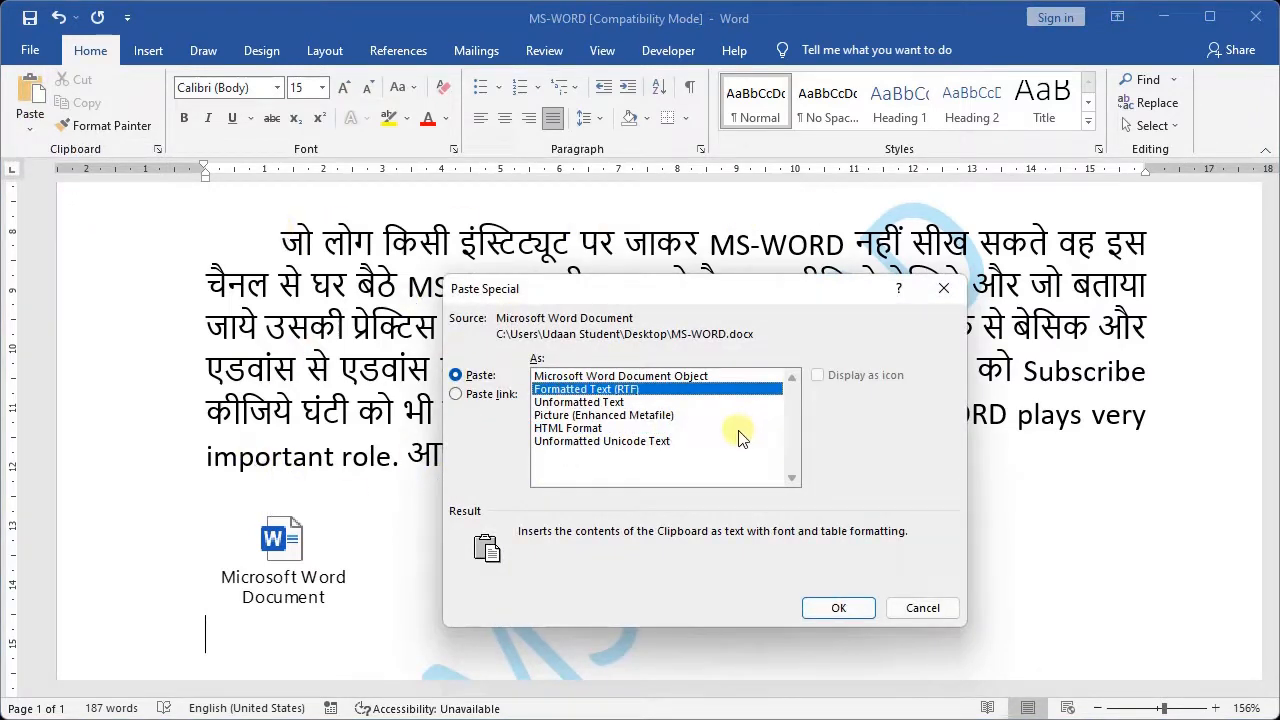
click(838, 608)
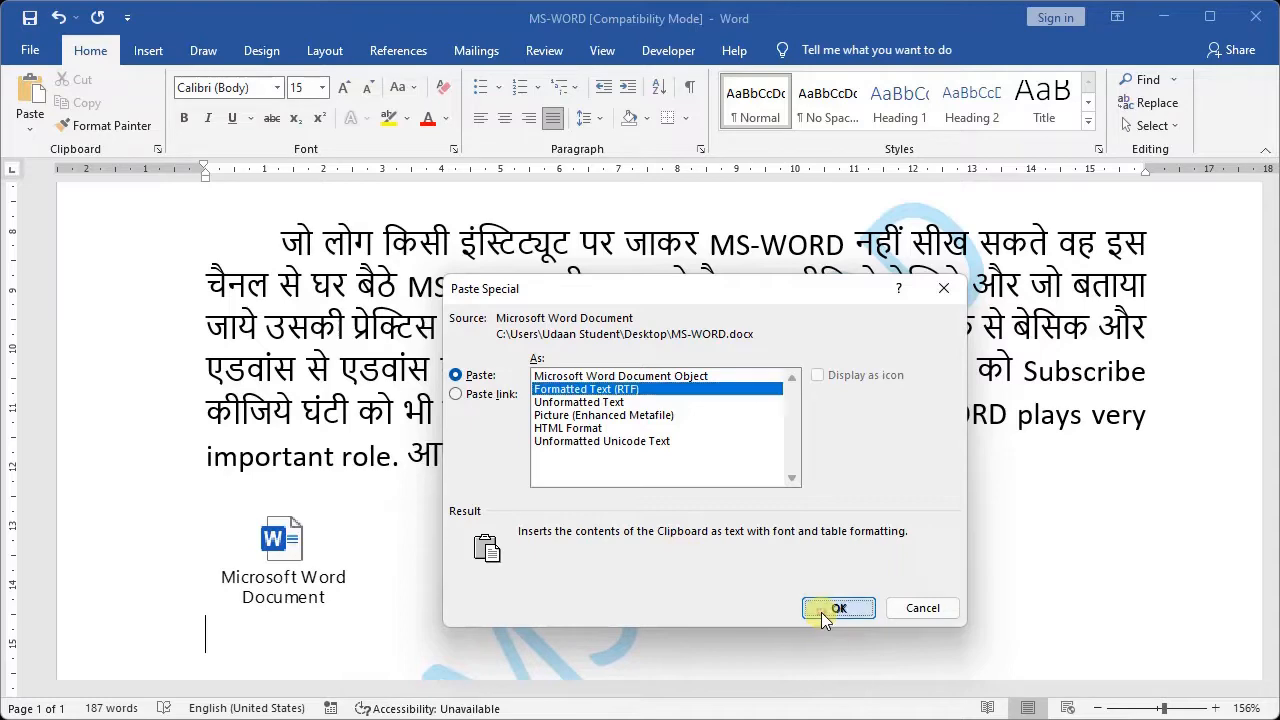
scroll(600, 492, down, 3)
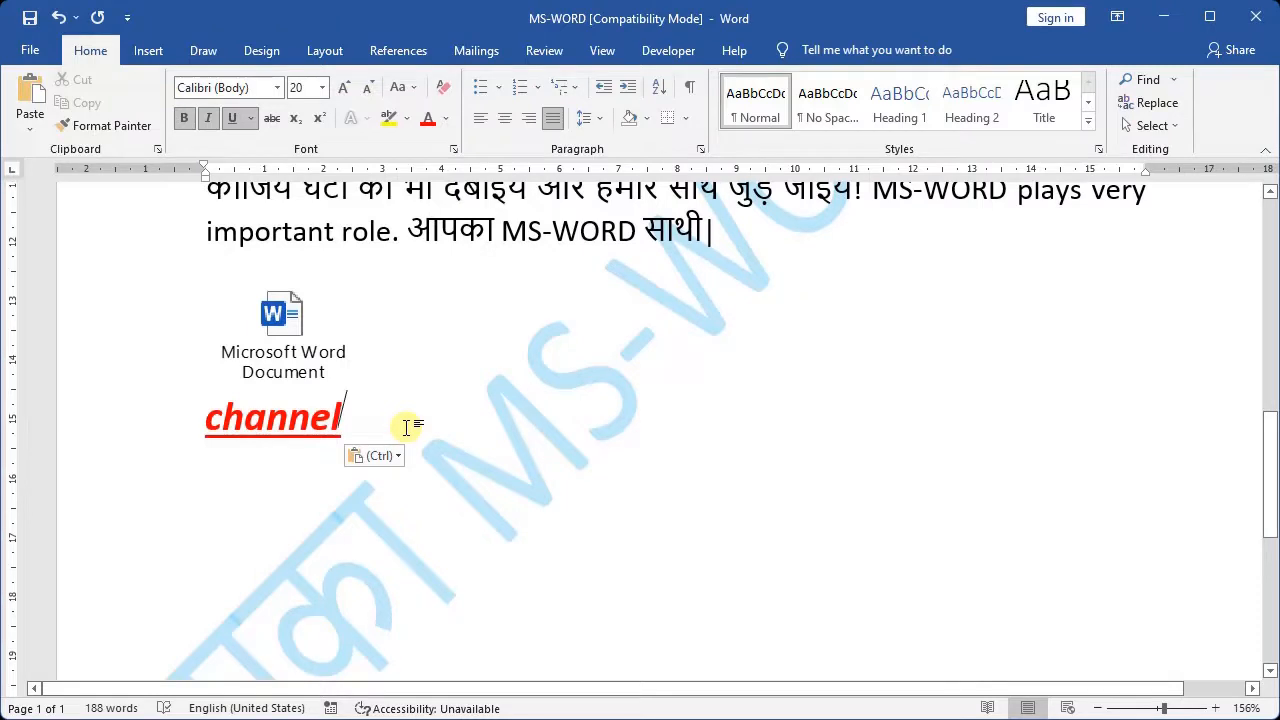
Step: Paste the copied word as Unformatted Text on a new line below the RTF copy
key(Return)
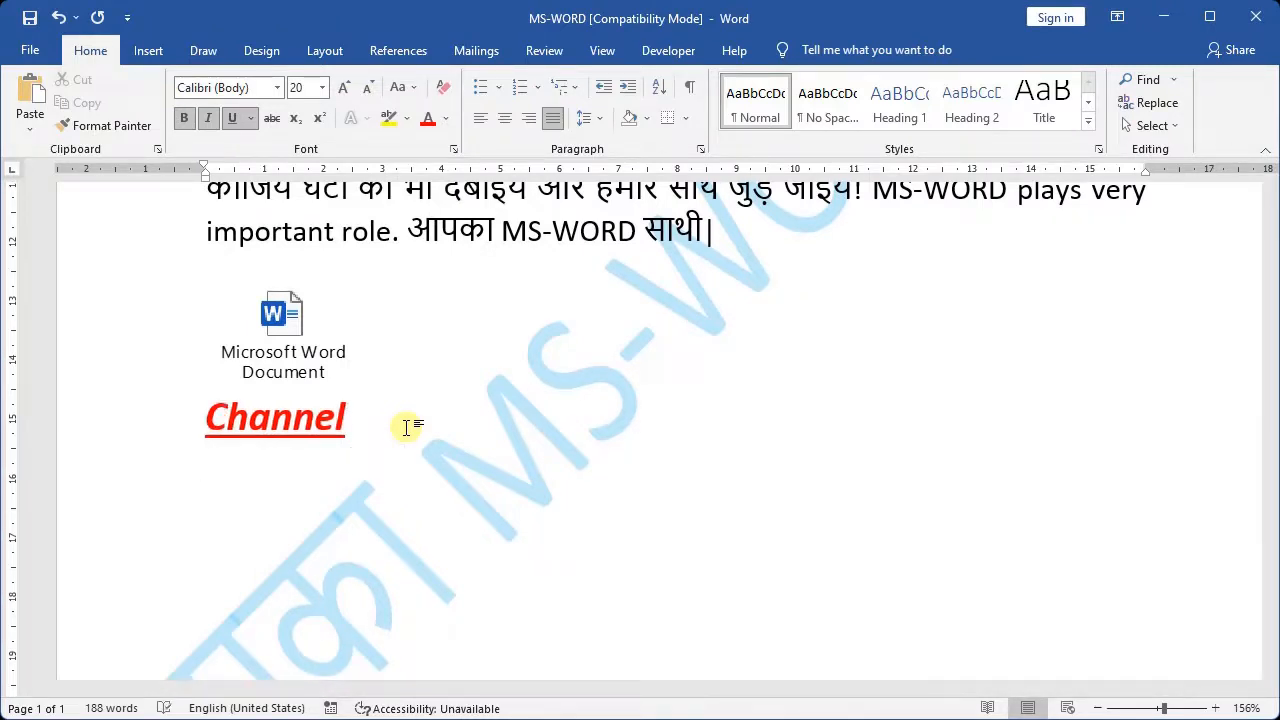
click(30, 127)
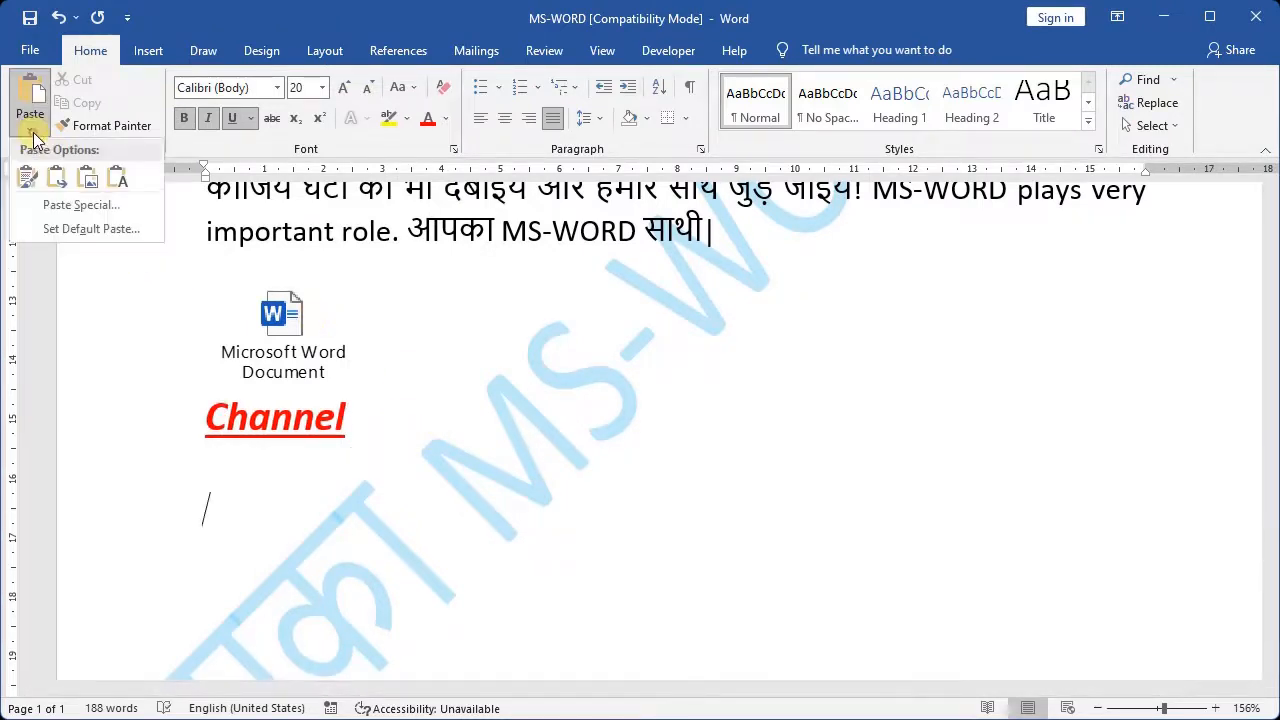
click(72, 203)
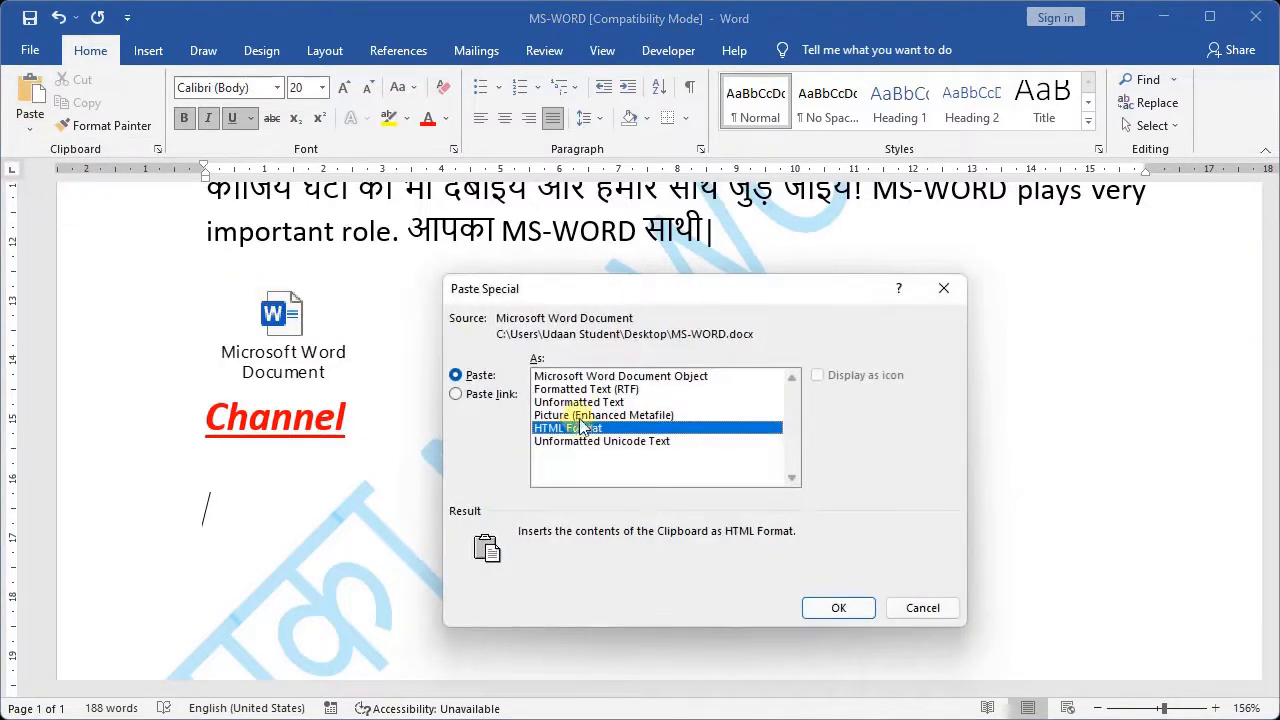
click(583, 402)
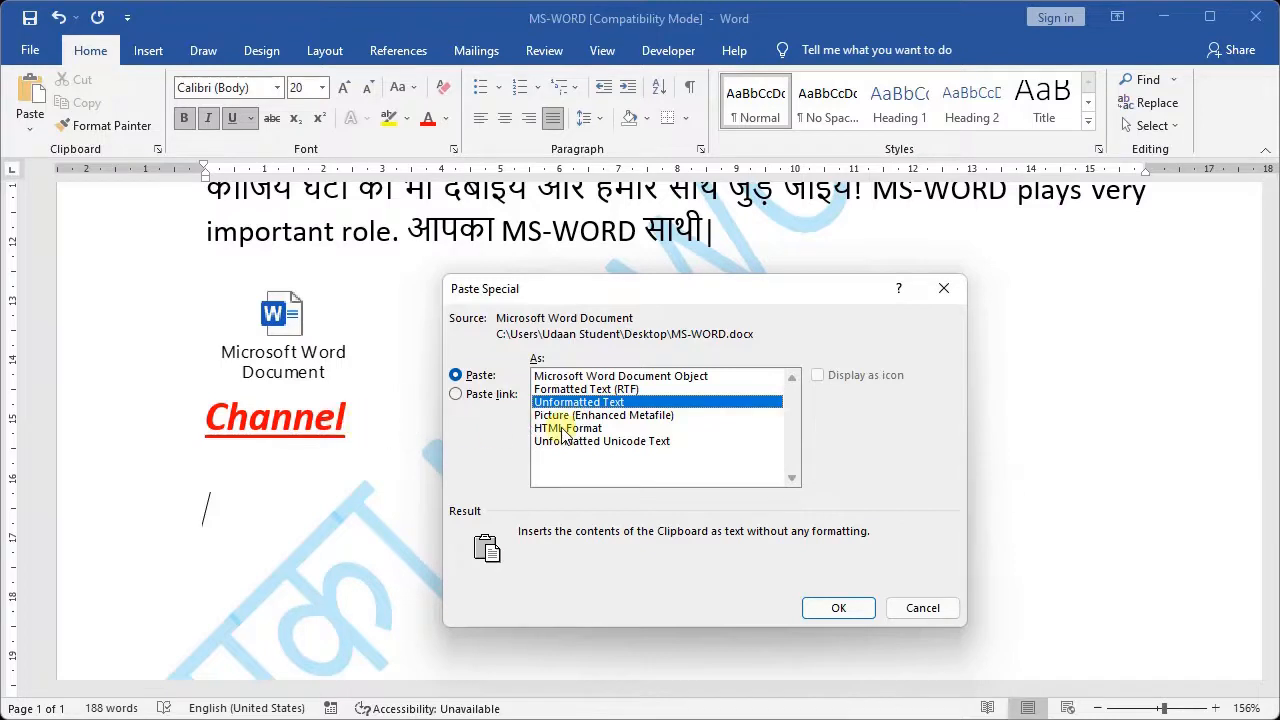
click(811, 610)
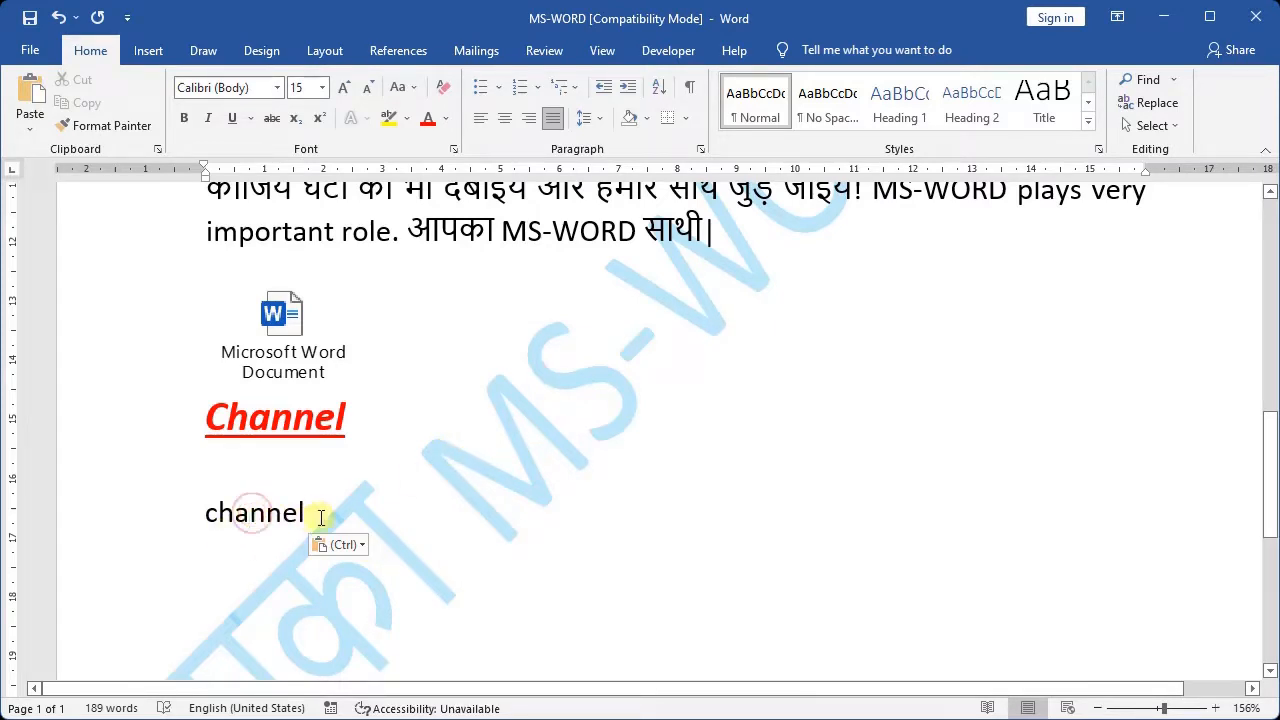
Step: Paste the copied word as a Picture (Enhanced Metafile) below the unformatted copy, leaving a blank line between them
key(Return)
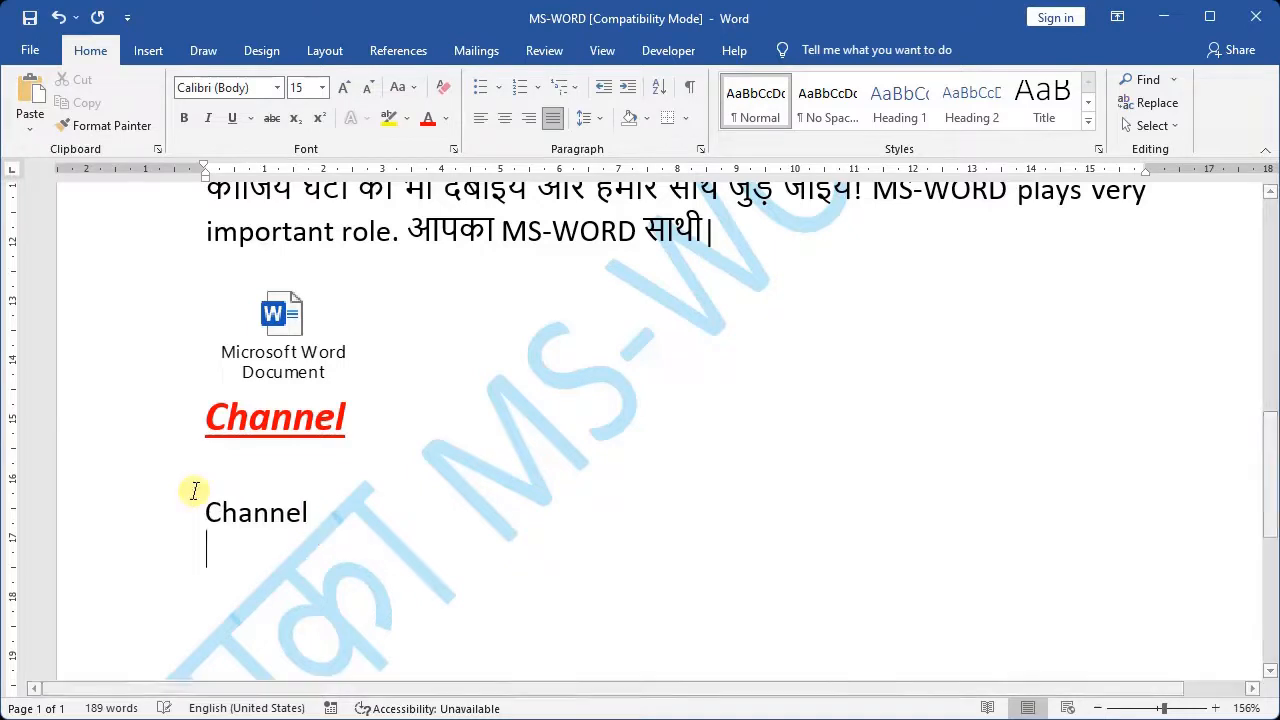
key(Return)
click(30, 127)
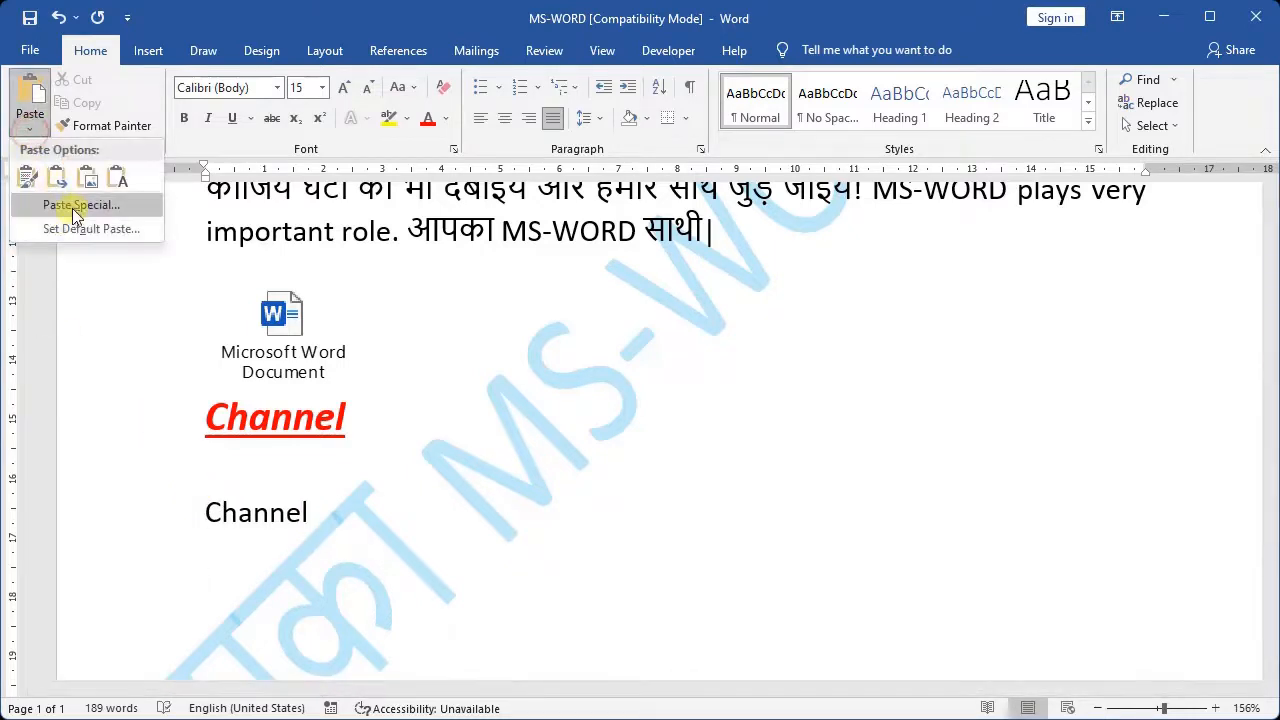
click(72, 206)
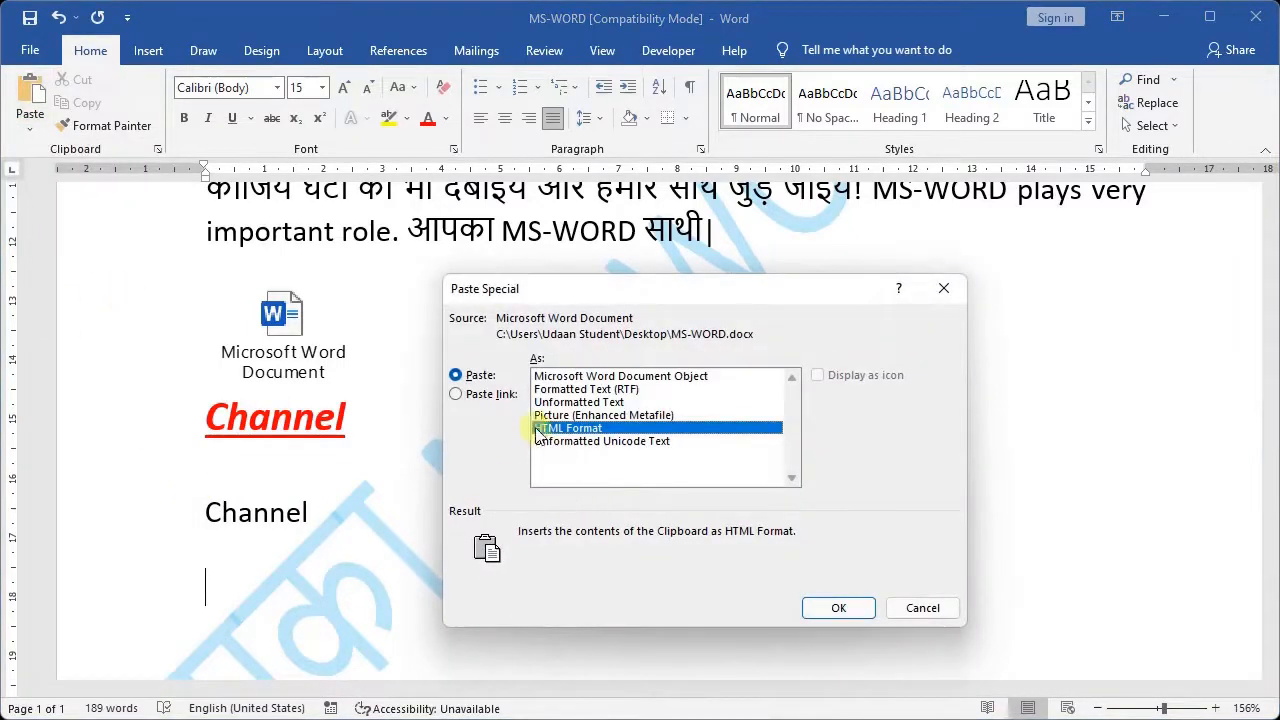
click(561, 415)
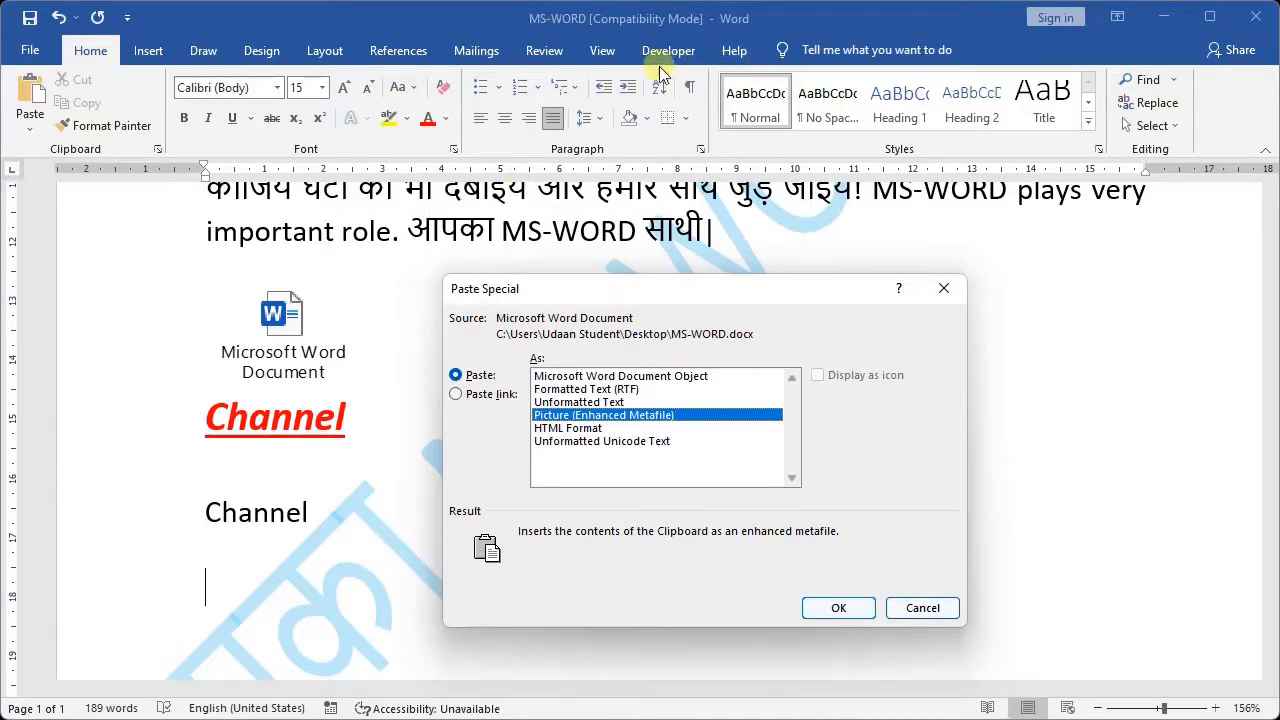
click(810, 607)
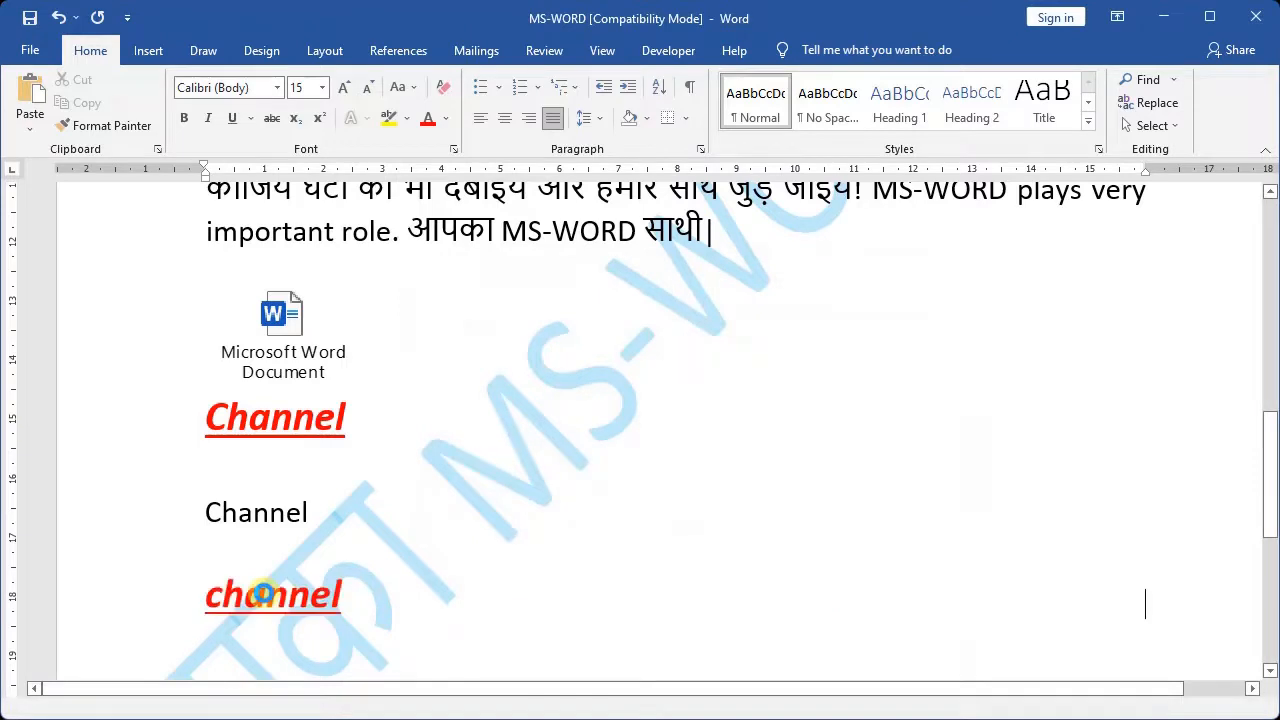
Step: Apply the middle reflection variation of the last row to the pasted "channel" picture as a picture effect
click(273, 604)
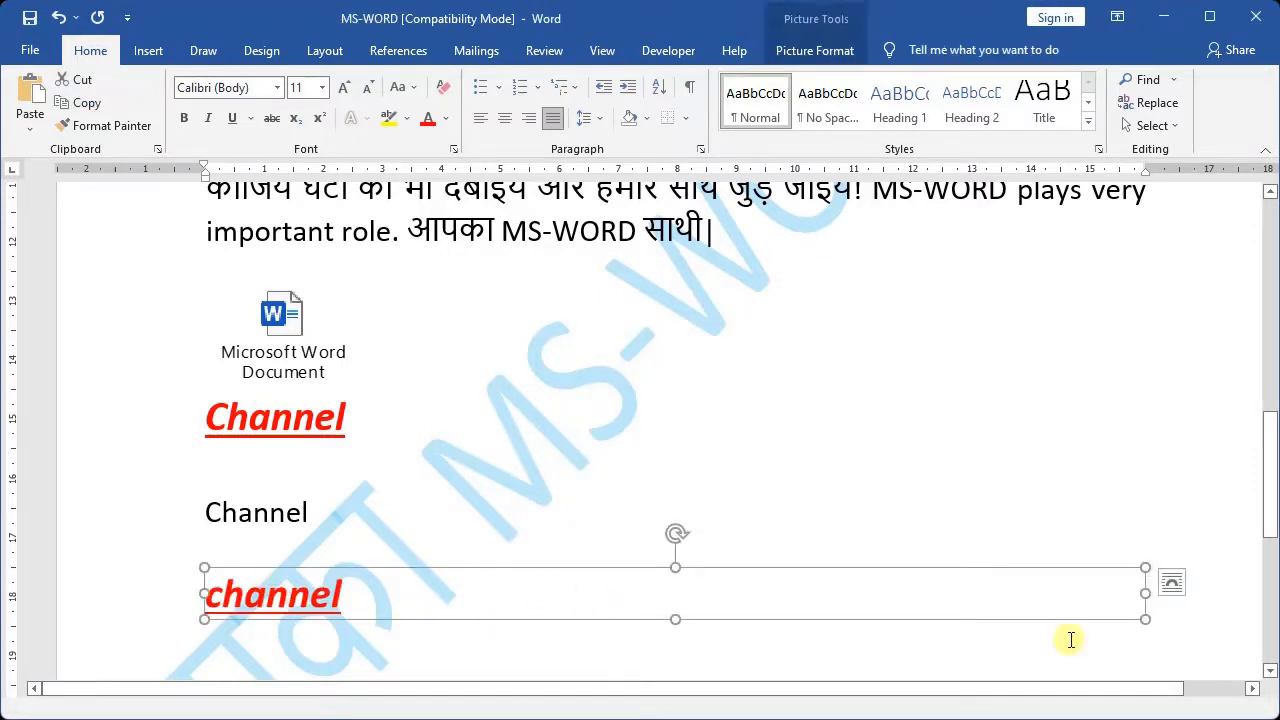
click(800, 50)
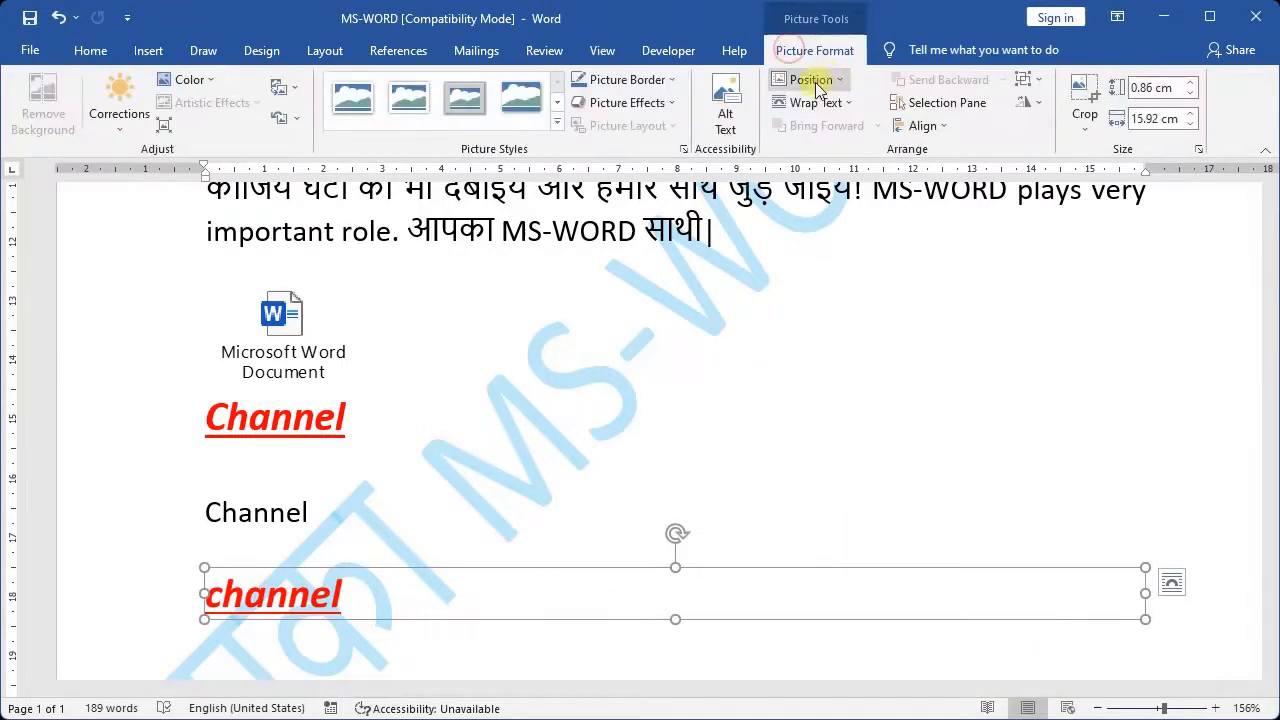
click(203, 80)
click(119, 118)
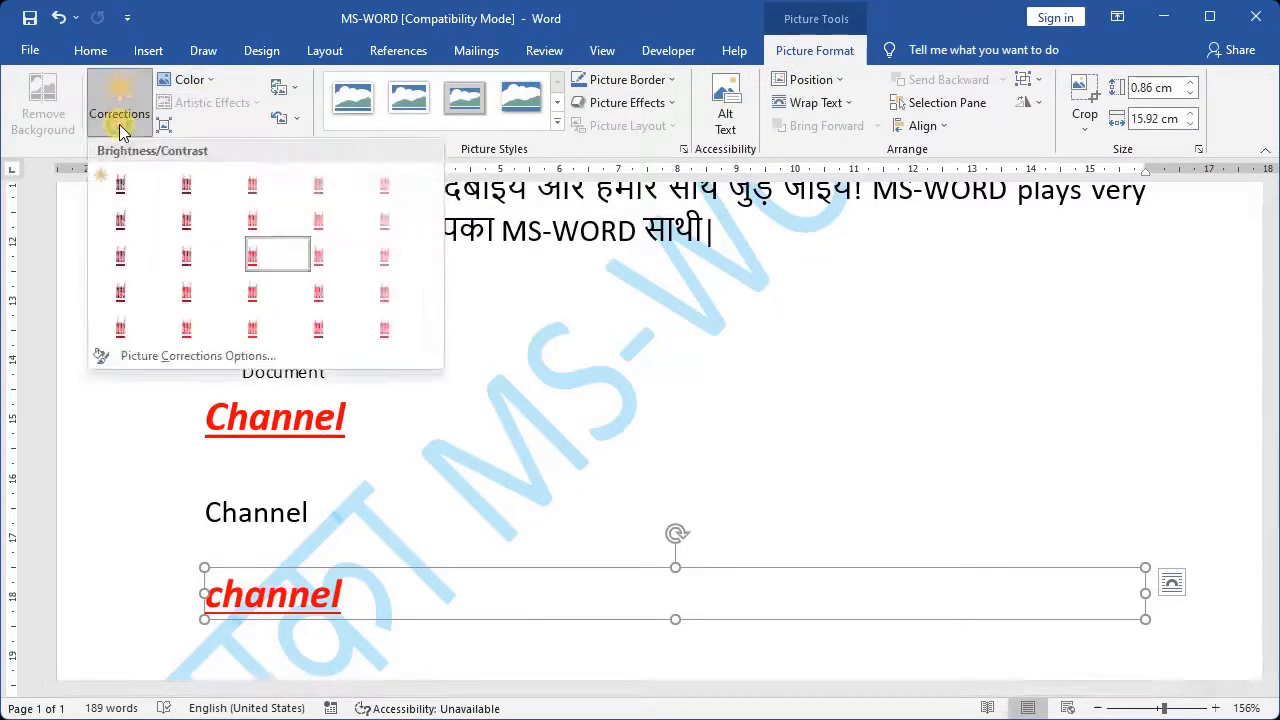
click(660, 106)
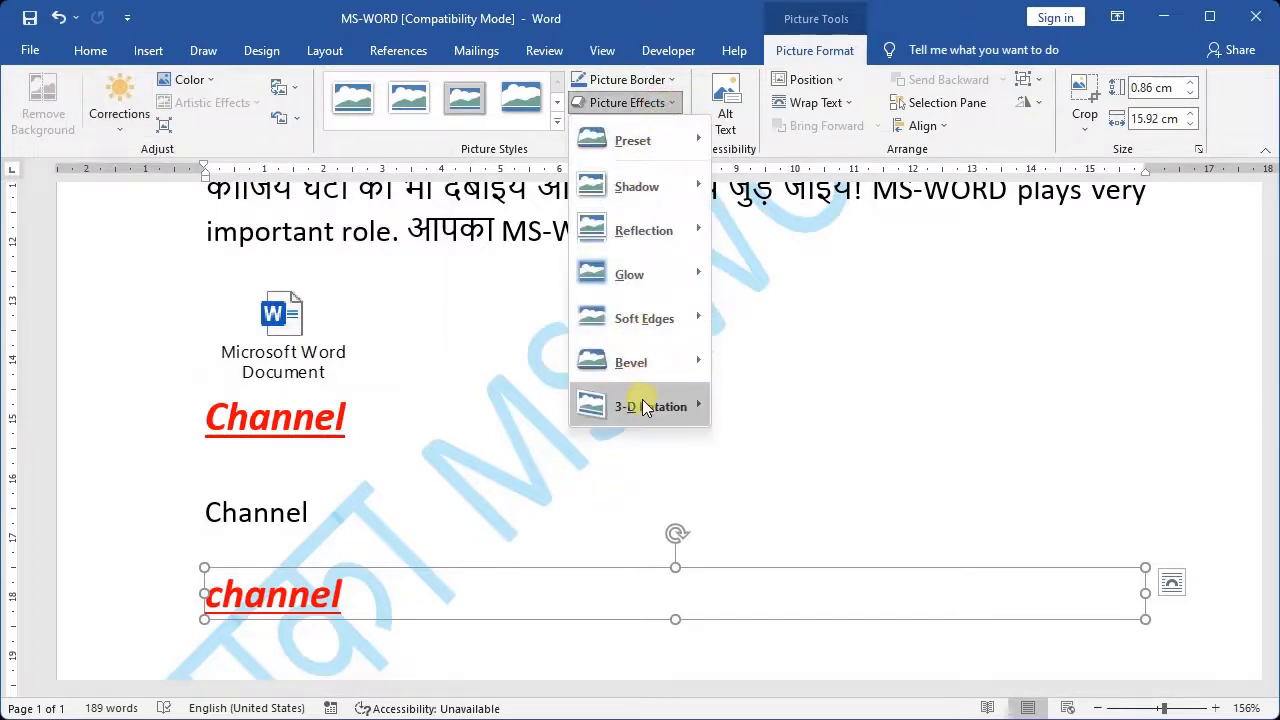
mouse_move(650, 407)
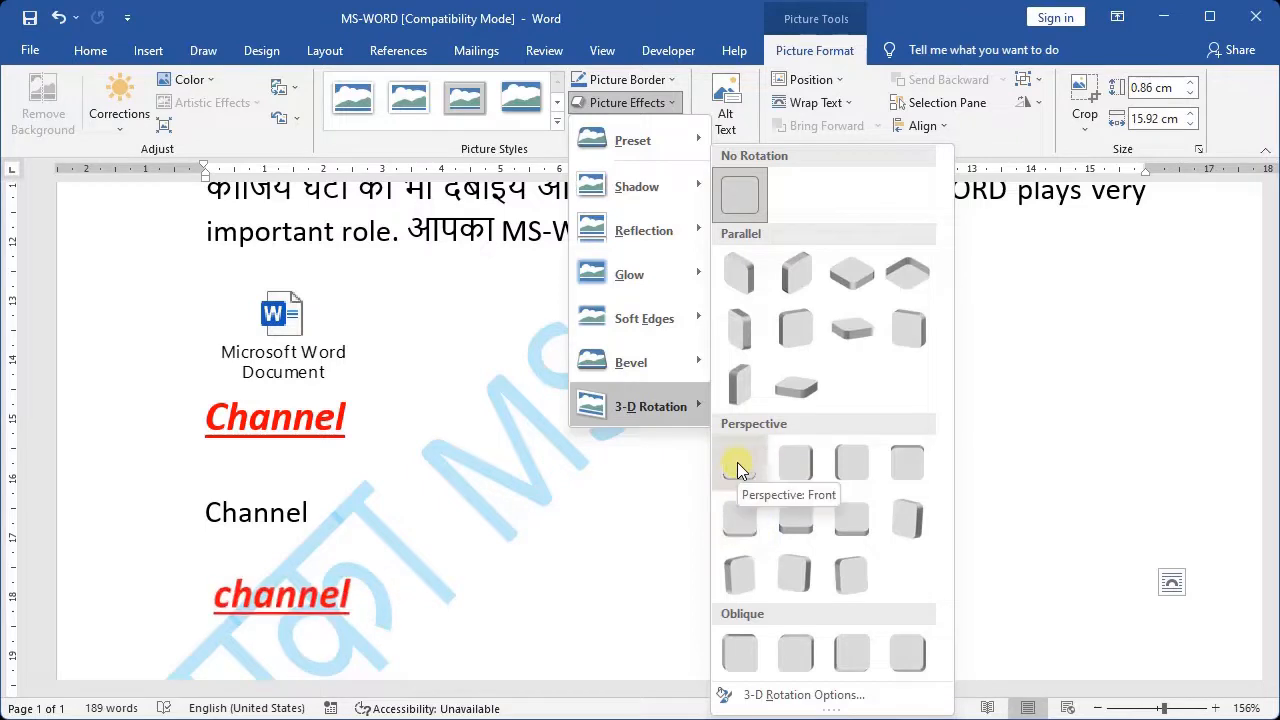
mouse_move(657, 326)
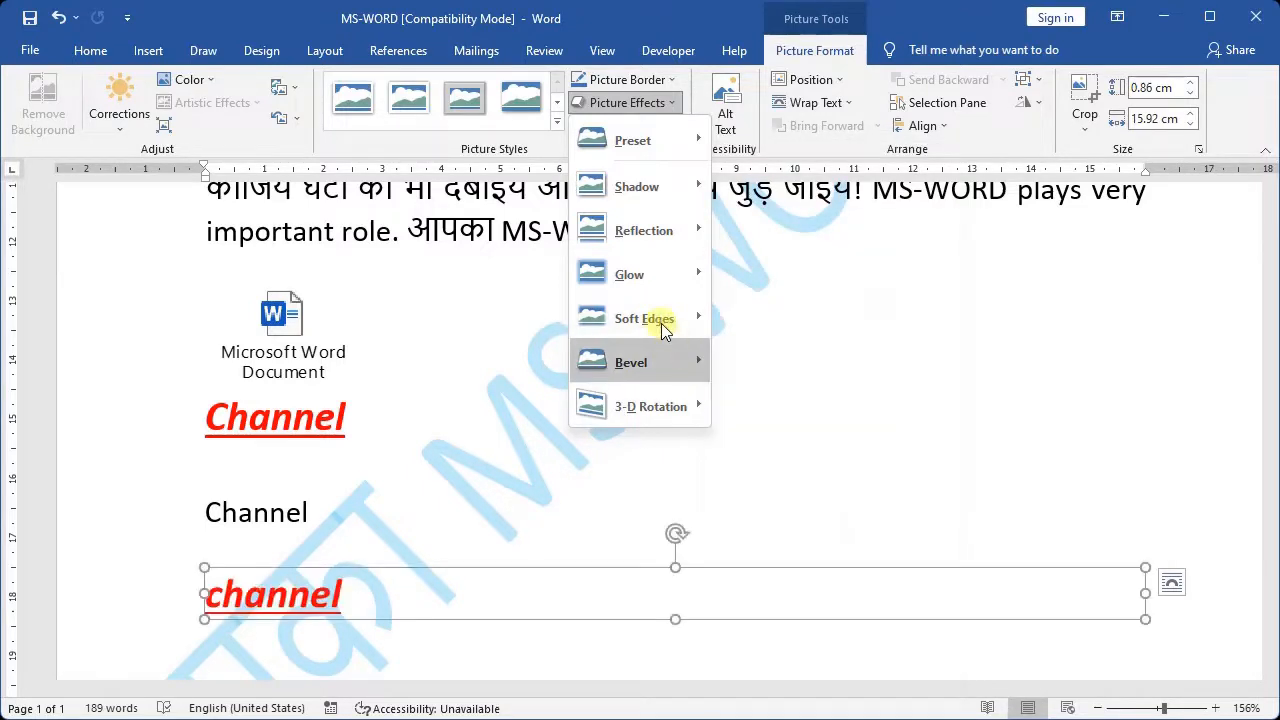
mouse_move(646, 232)
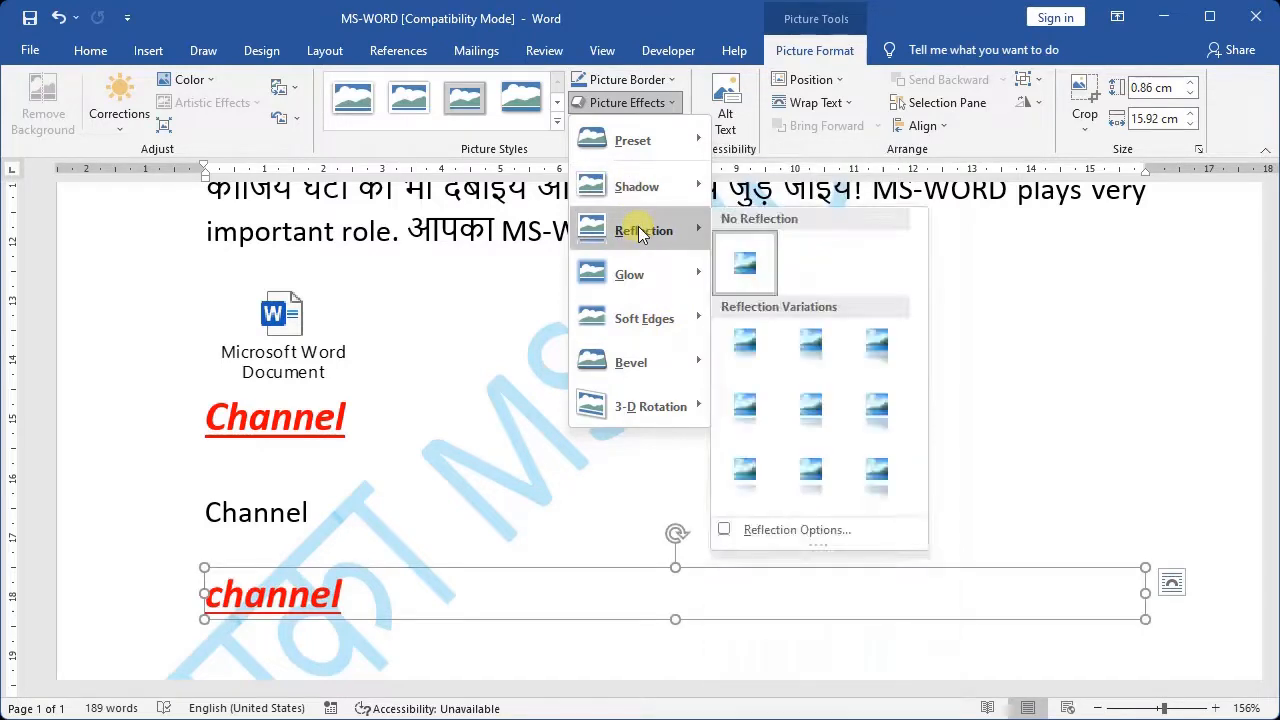
click(810, 473)
scroll(777, 409, down, 3)
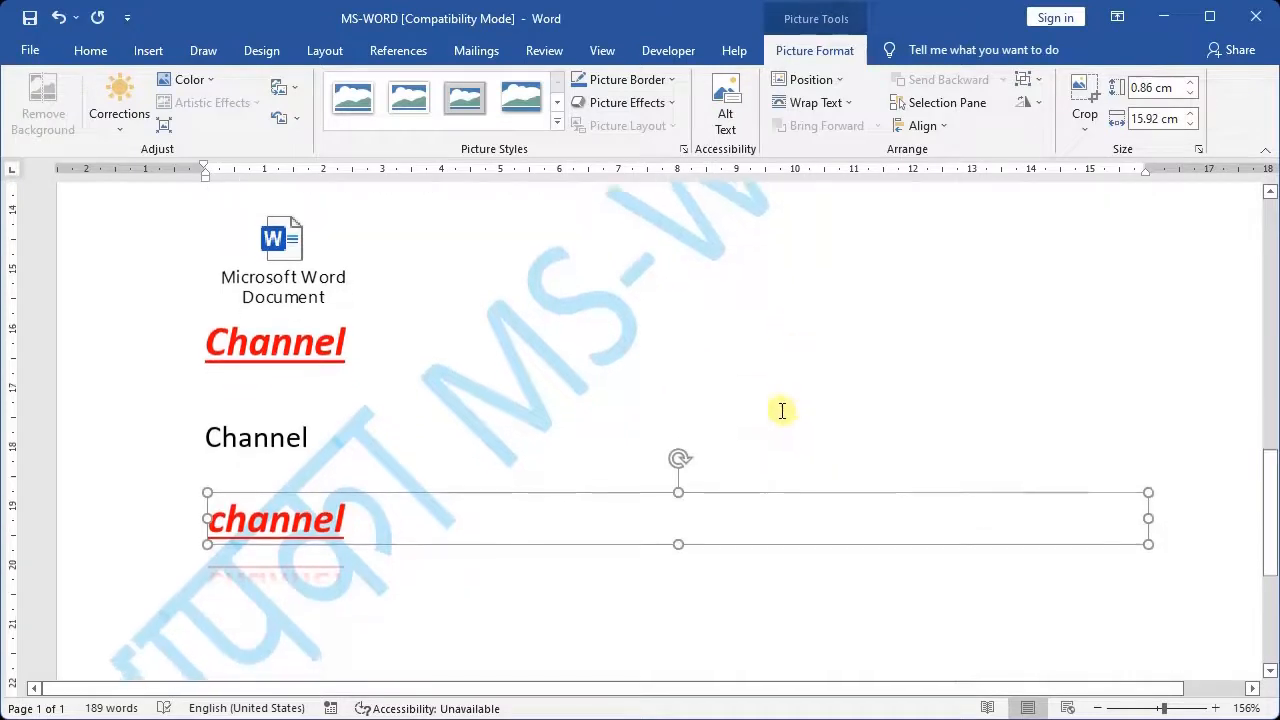
Step: Paste the copied word in HTML Format on a new line below the reflected picture, leaving a blank line between them
click(551, 517)
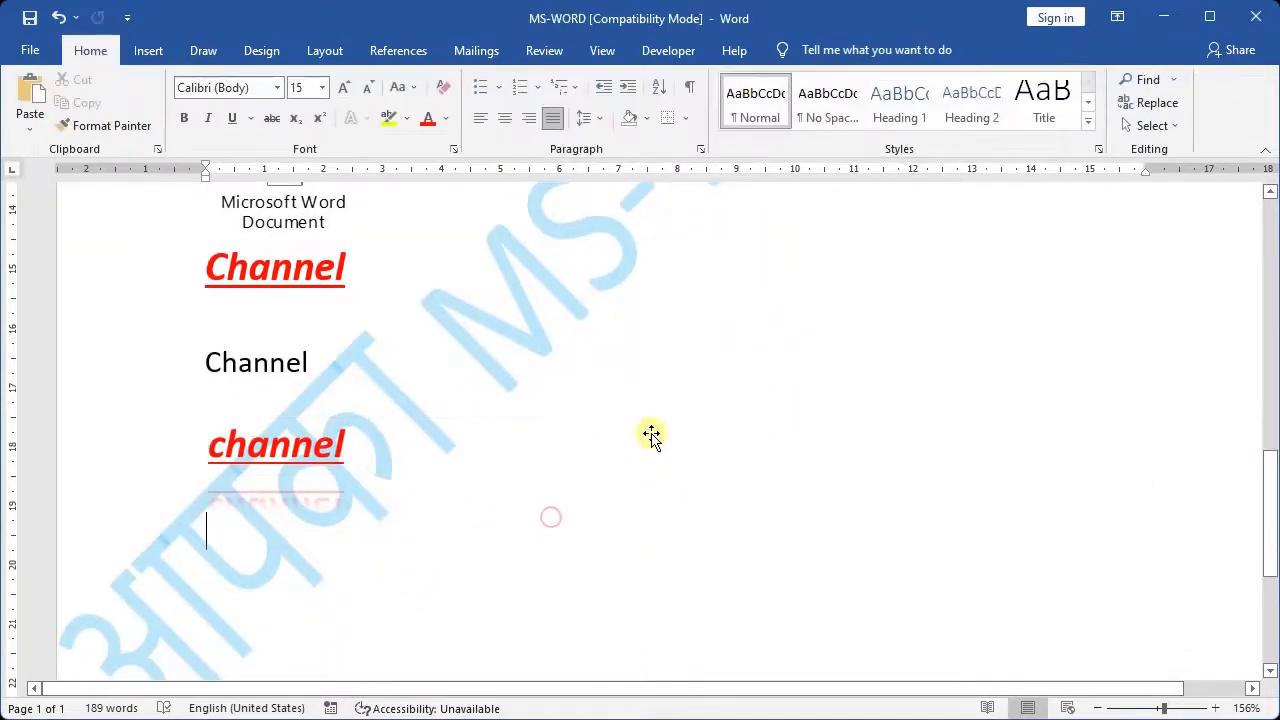
key(Return)
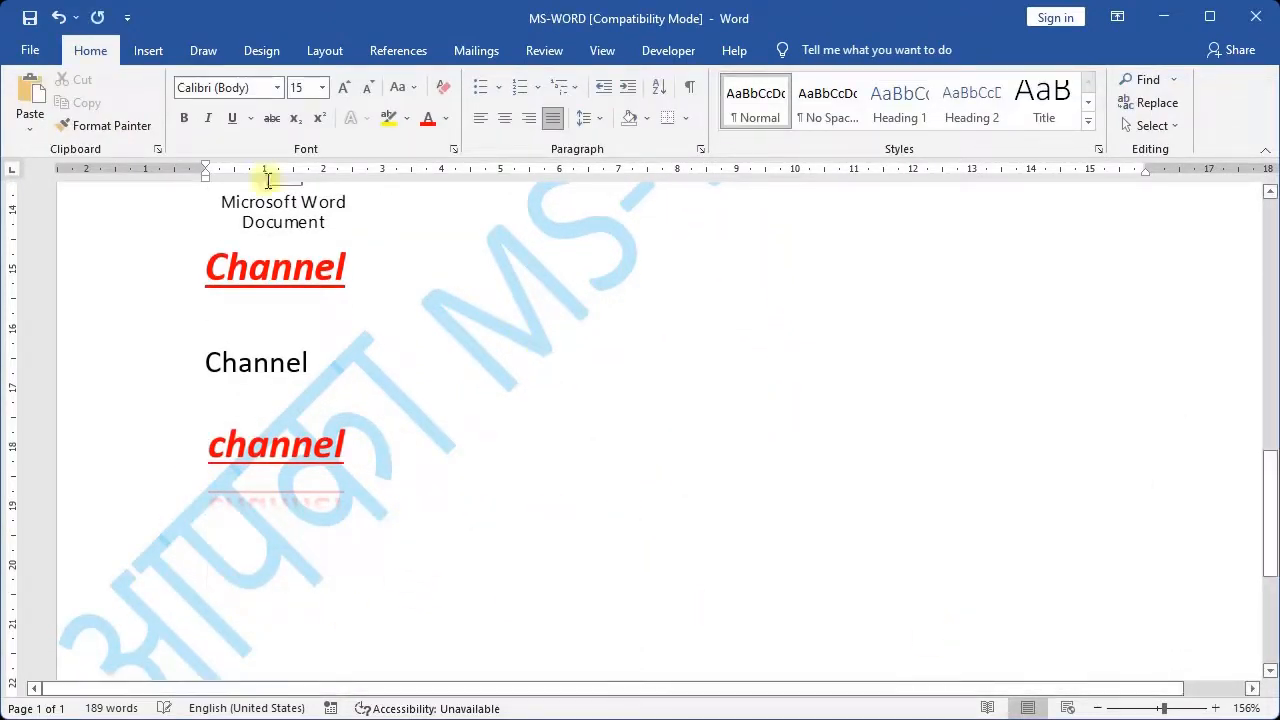
click(20, 128)
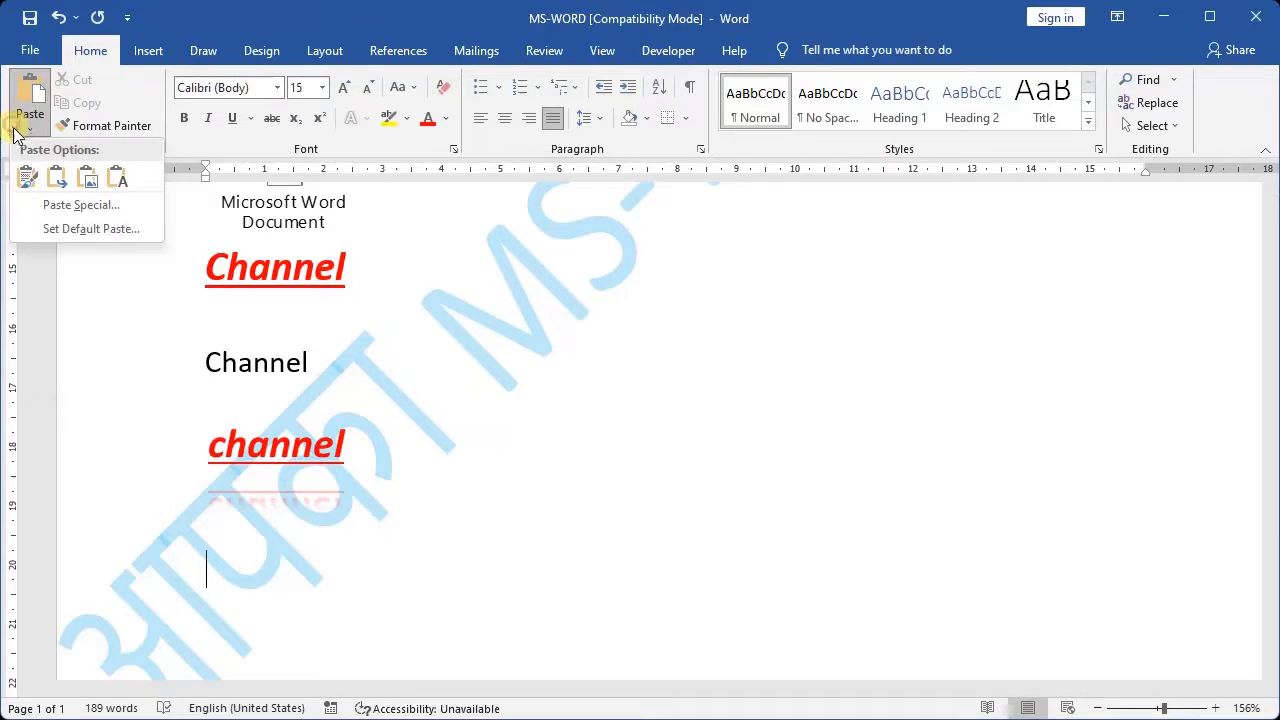
click(66, 216)
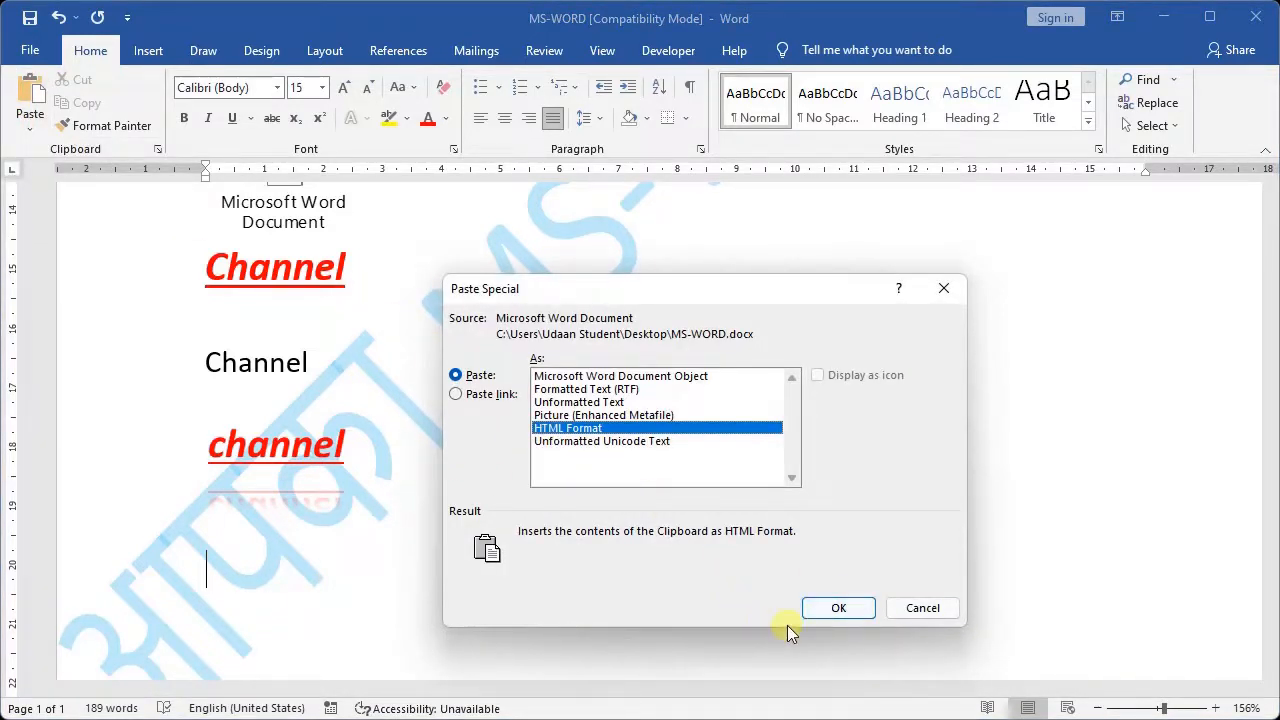
click(838, 608)
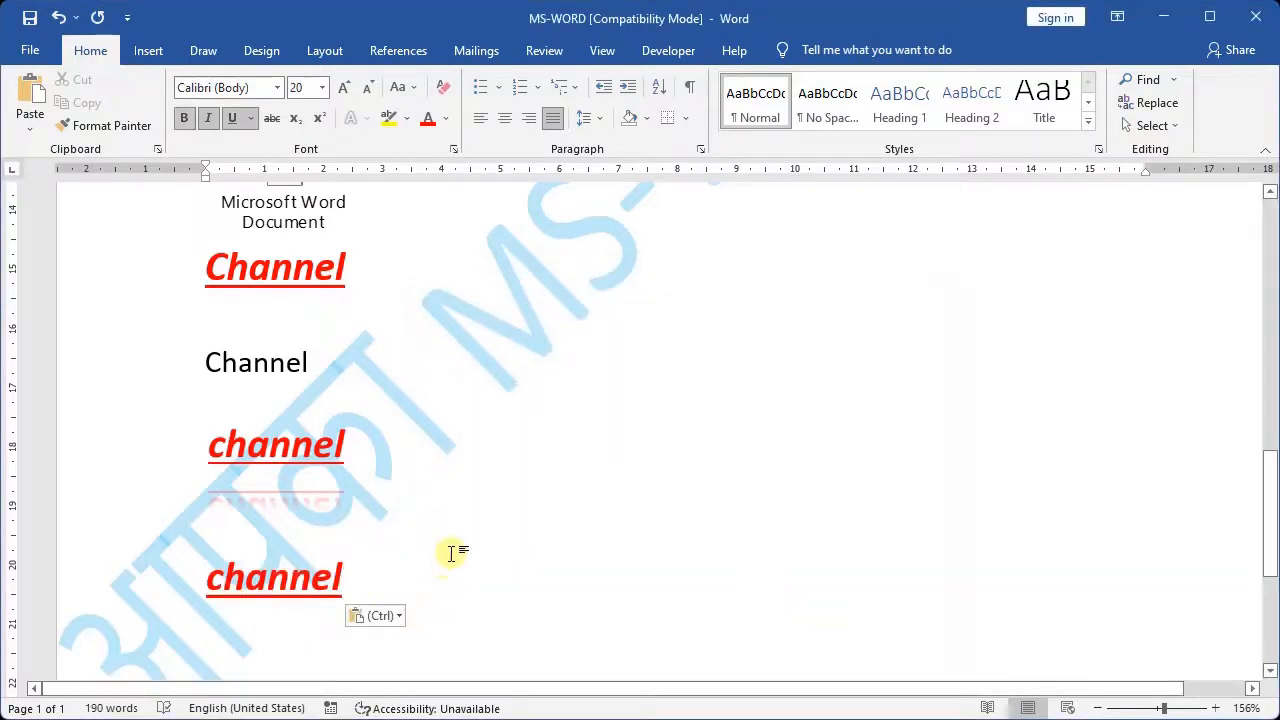
Step: Paste the copied word as Unformatted Unicode Text below the HTML copy, leaving a blank line between them
scroll(413, 545, down, 2)
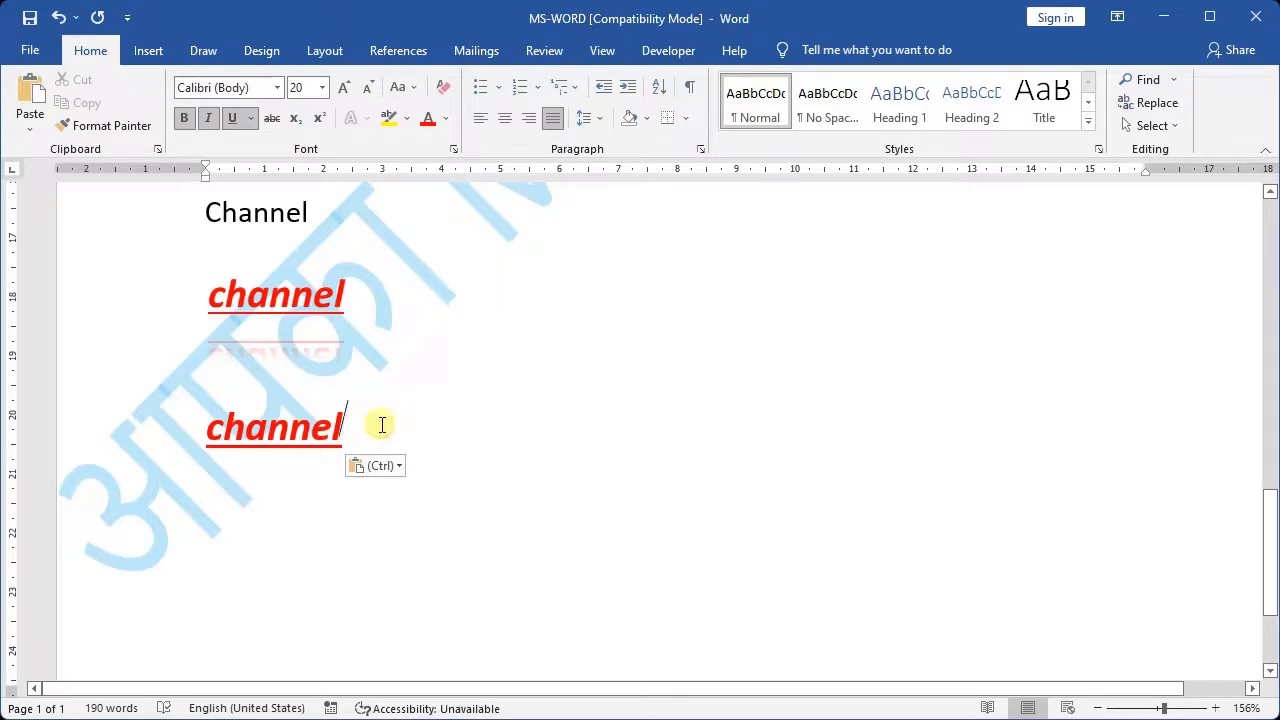
key(Return)
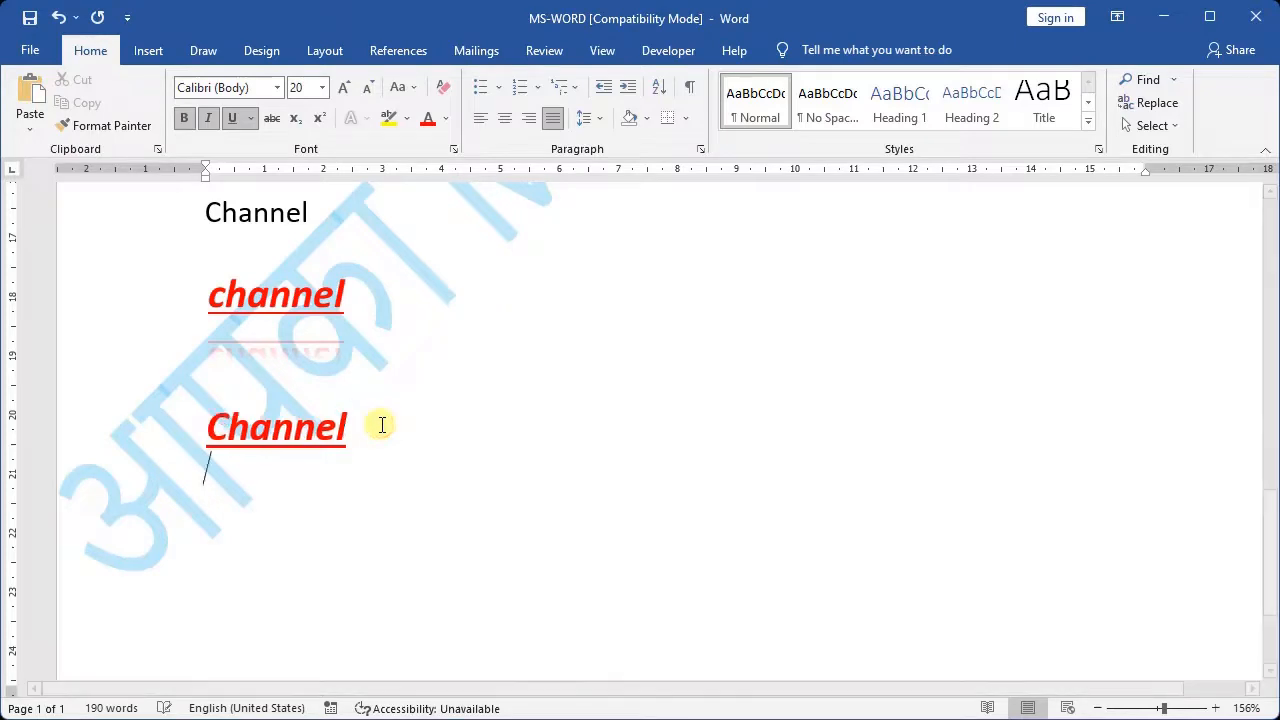
click(28, 133)
click(45, 210)
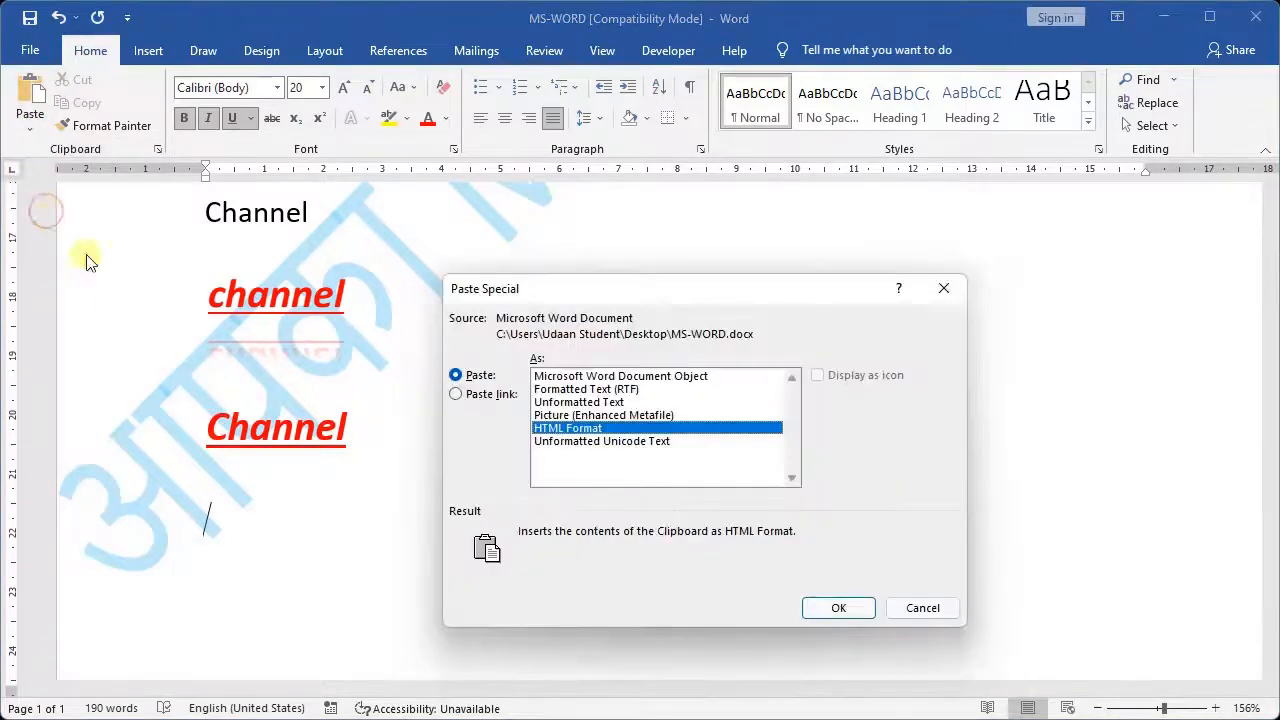
click(583, 445)
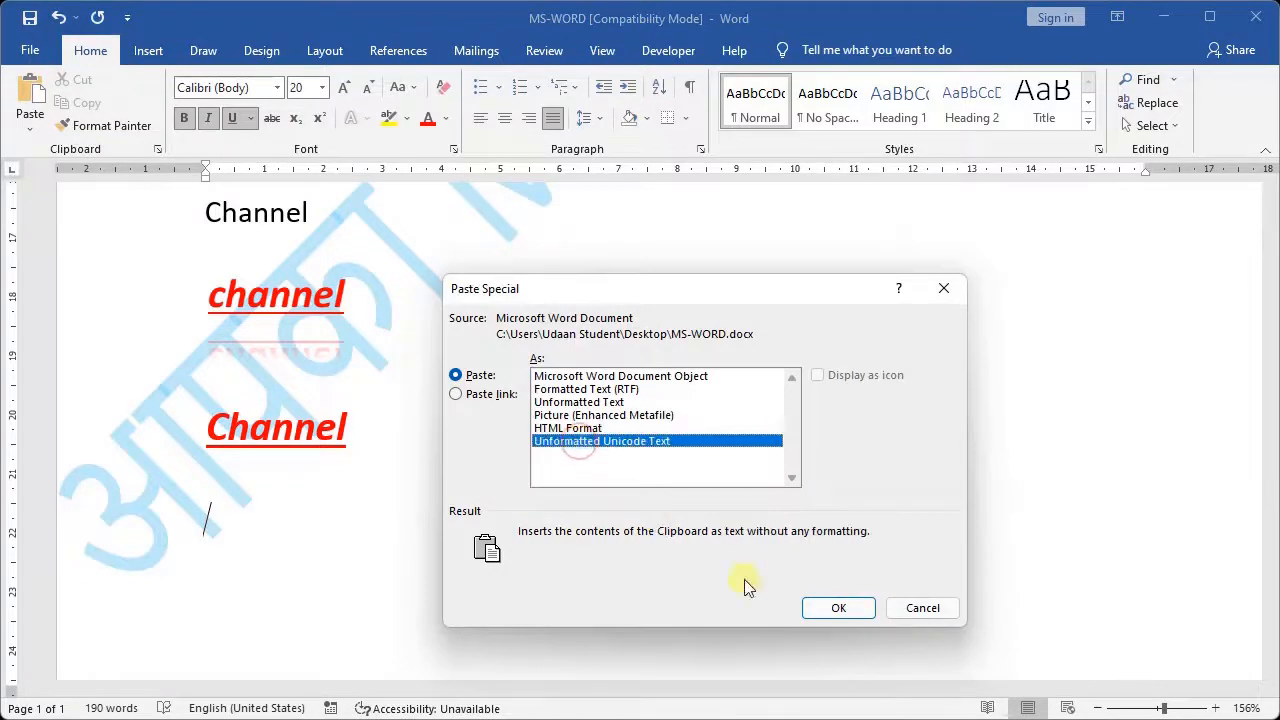
click(838, 608)
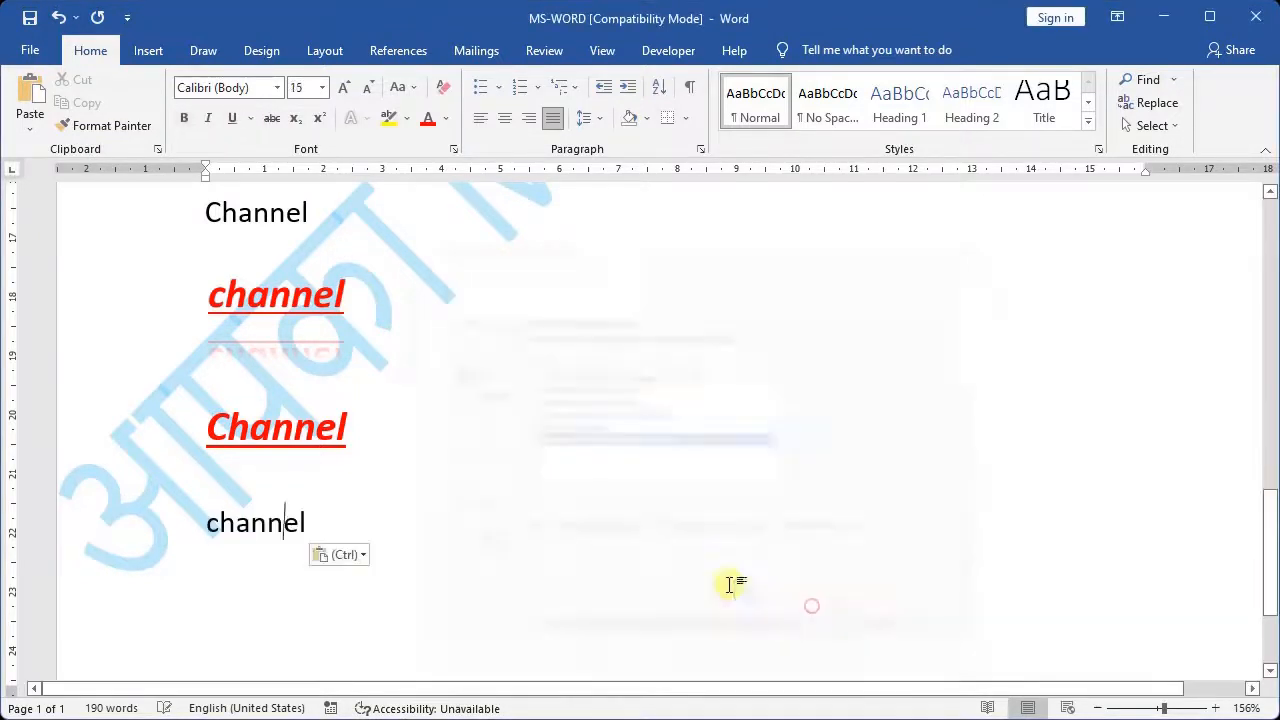
Step: Paste the copied word as a linked Word Hyperlink directly after the Unformatted Unicode Text copy
scroll(251, 480, up, 3)
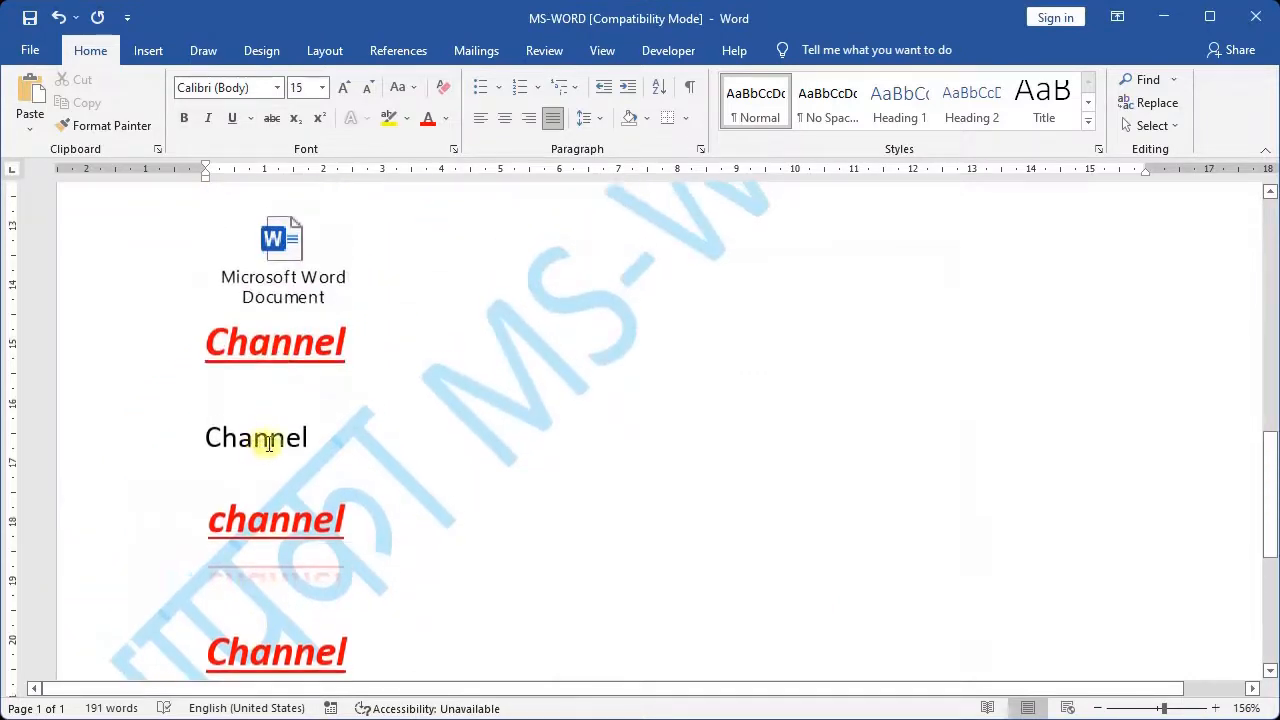
scroll(337, 583, down, 3)
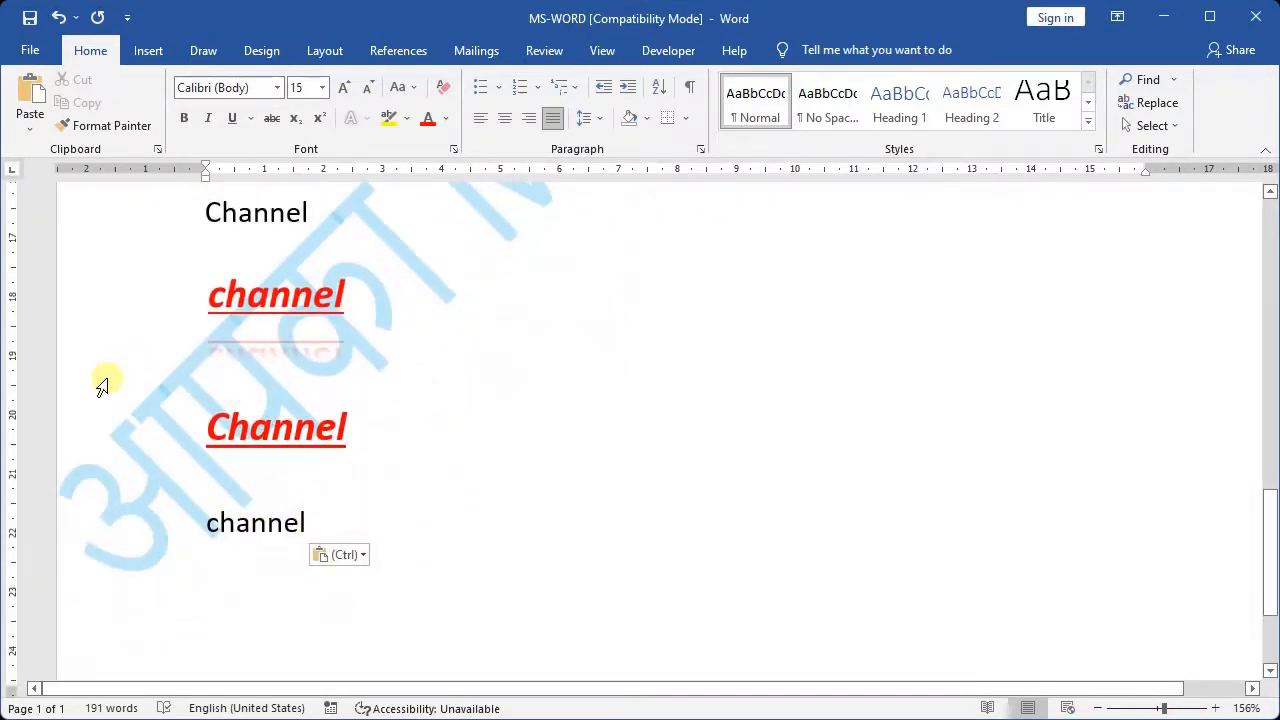
click(31, 136)
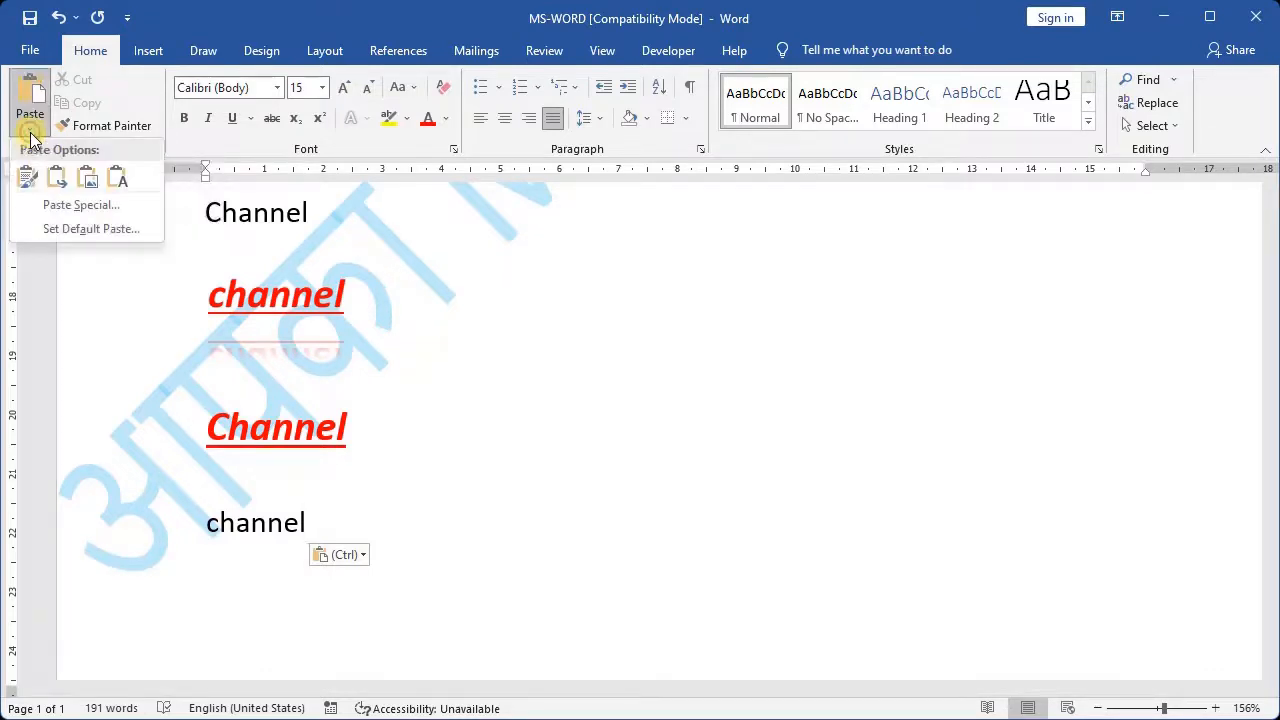
click(50, 200)
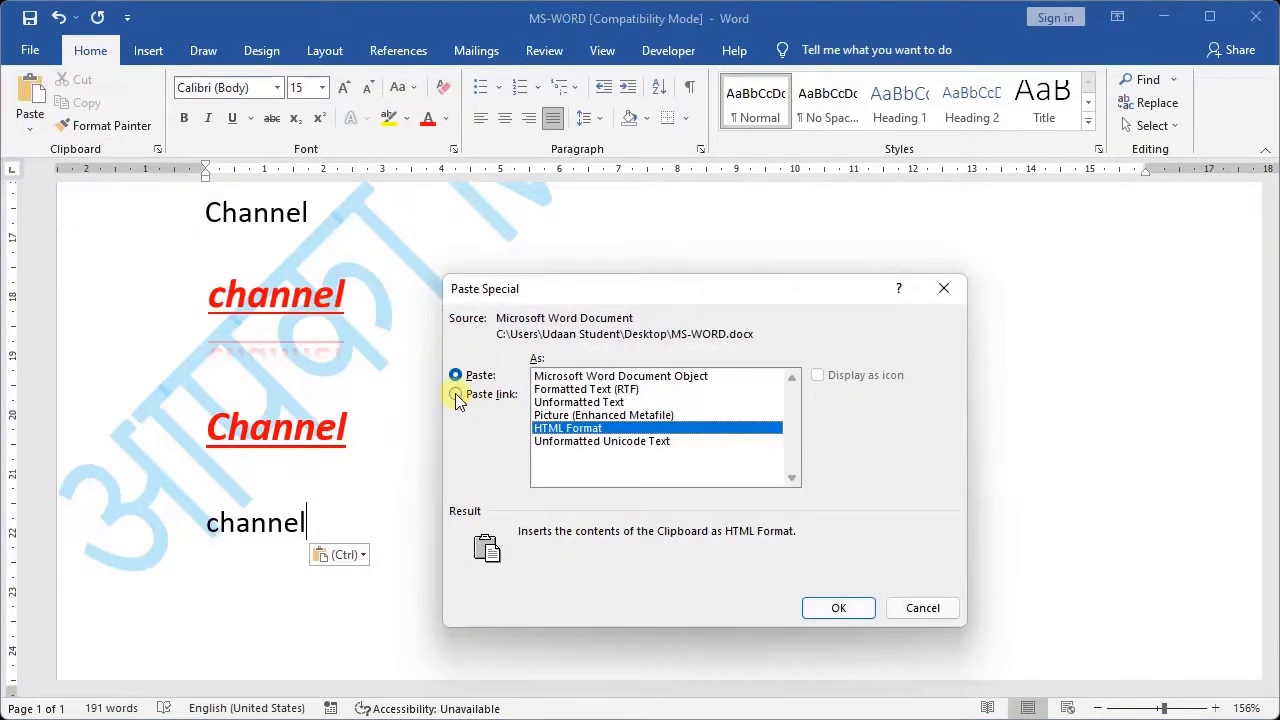
click(455, 394)
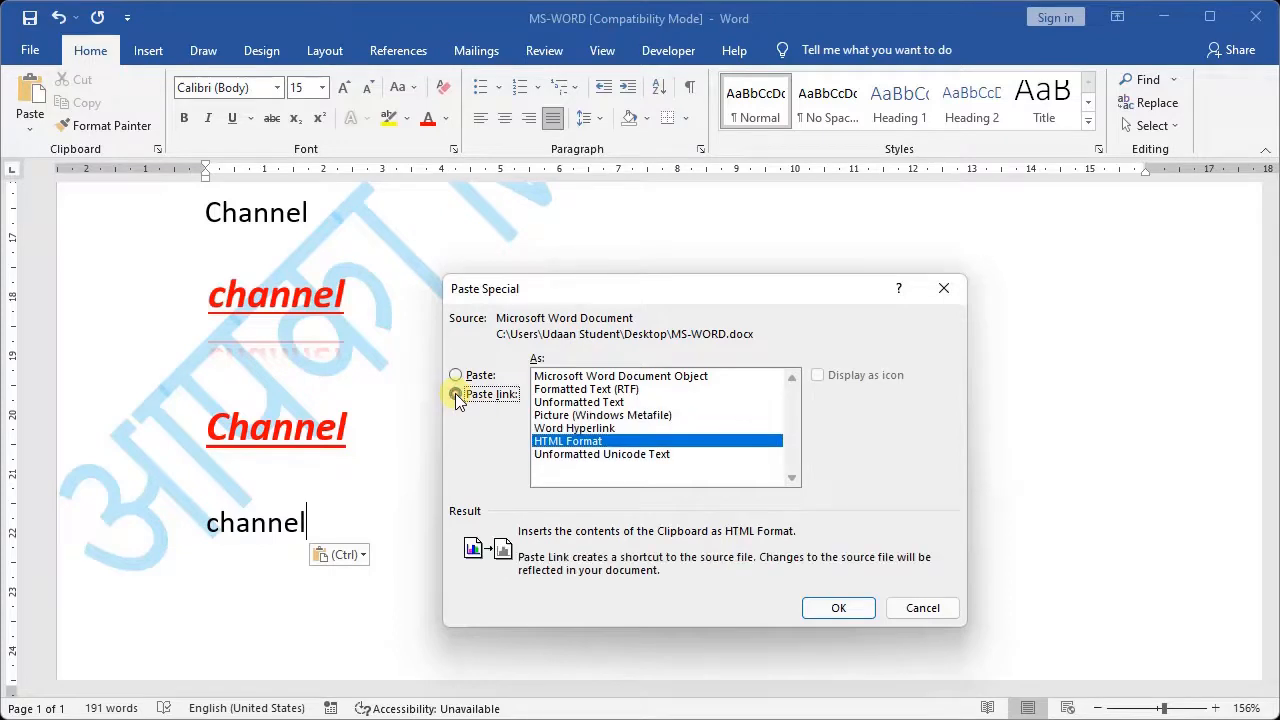
key(Up)
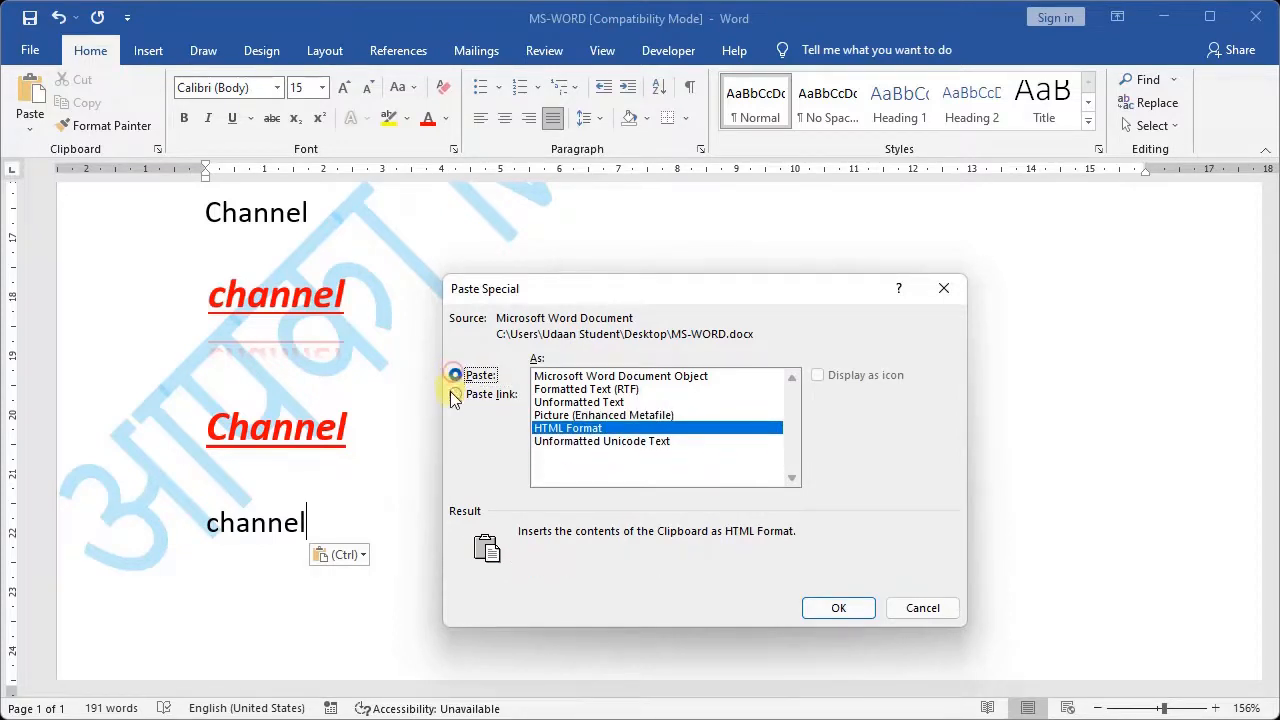
click(455, 394)
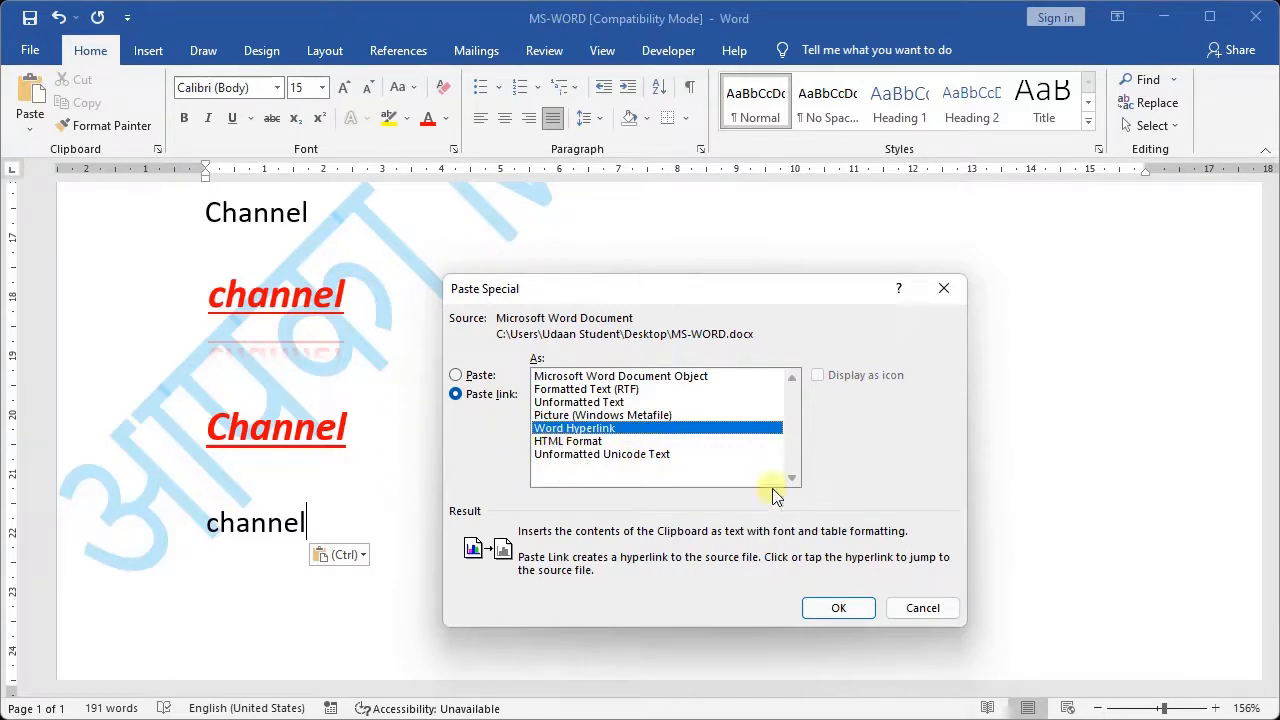
click(829, 612)
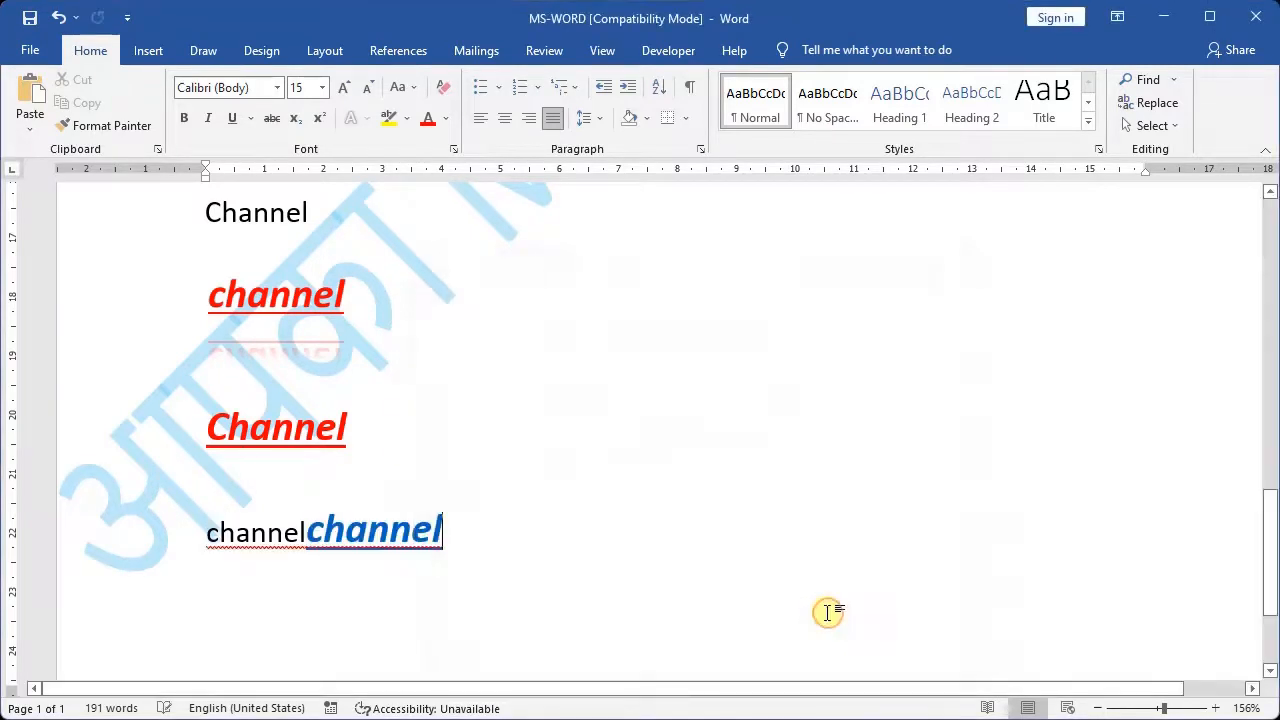
Step: Follow the pasted "channel" hyperlink to its source word in the document
click(368, 558)
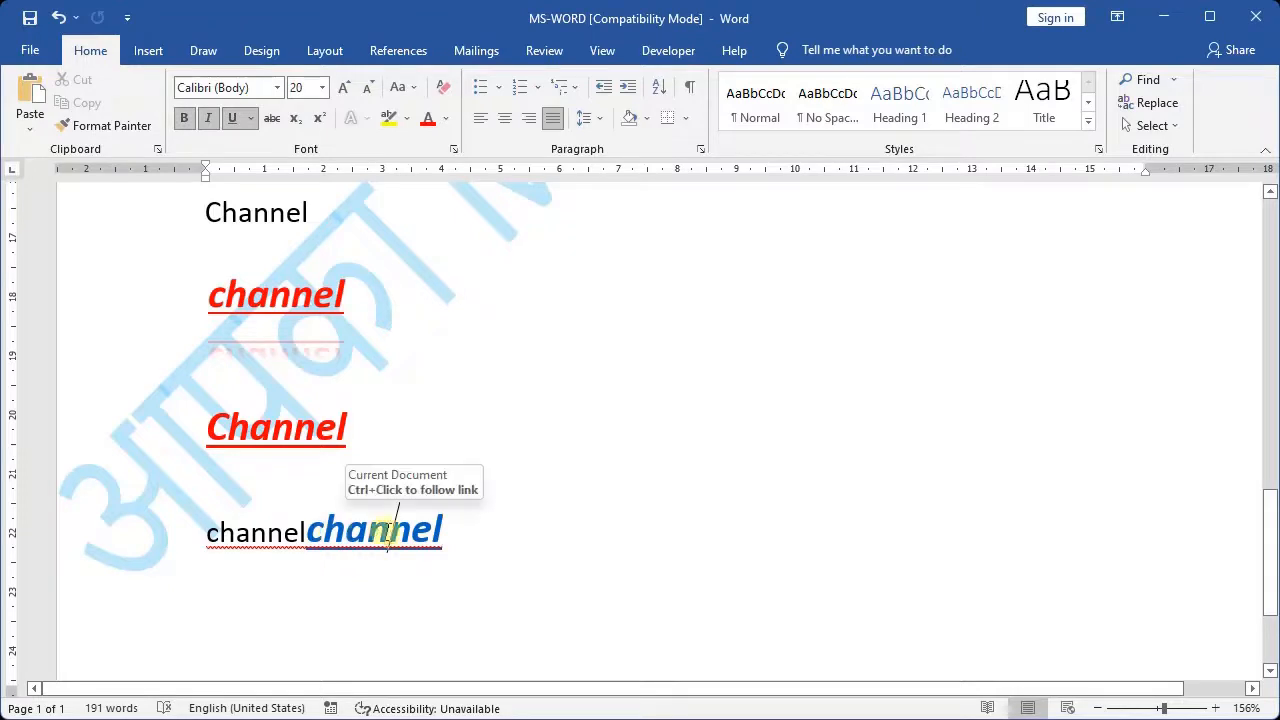
click(461, 546)
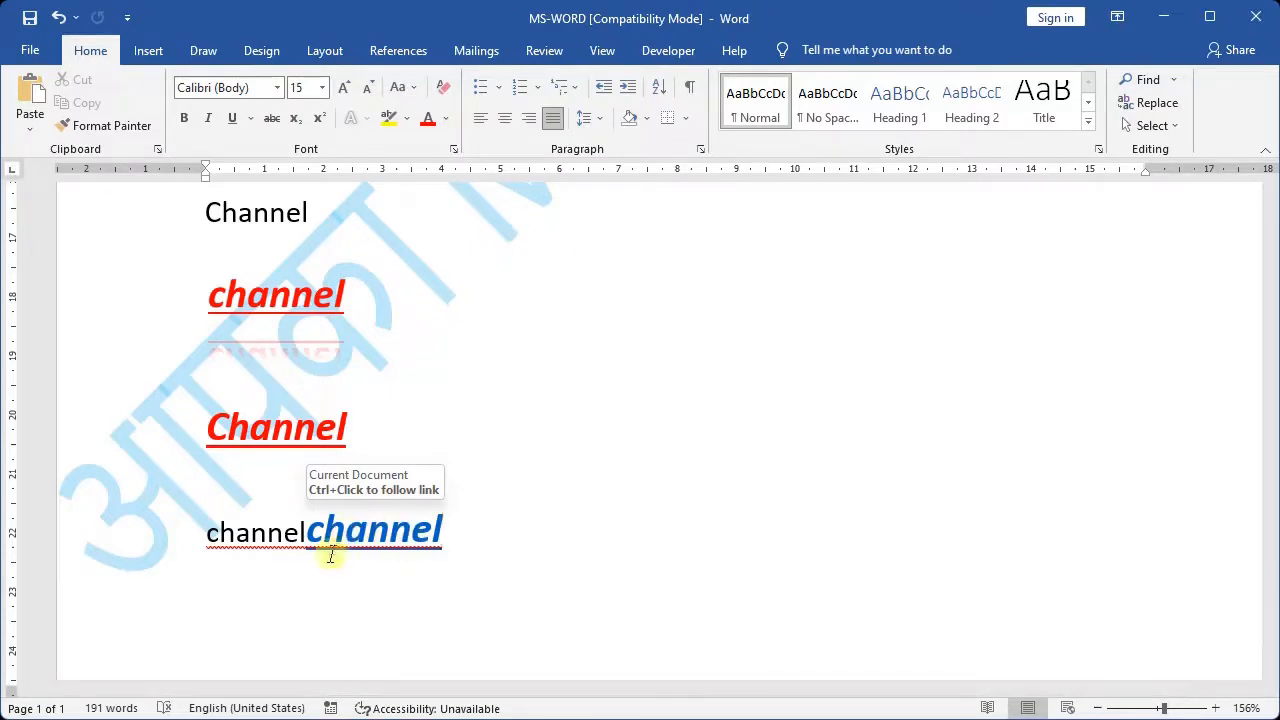
double_click(385, 536)
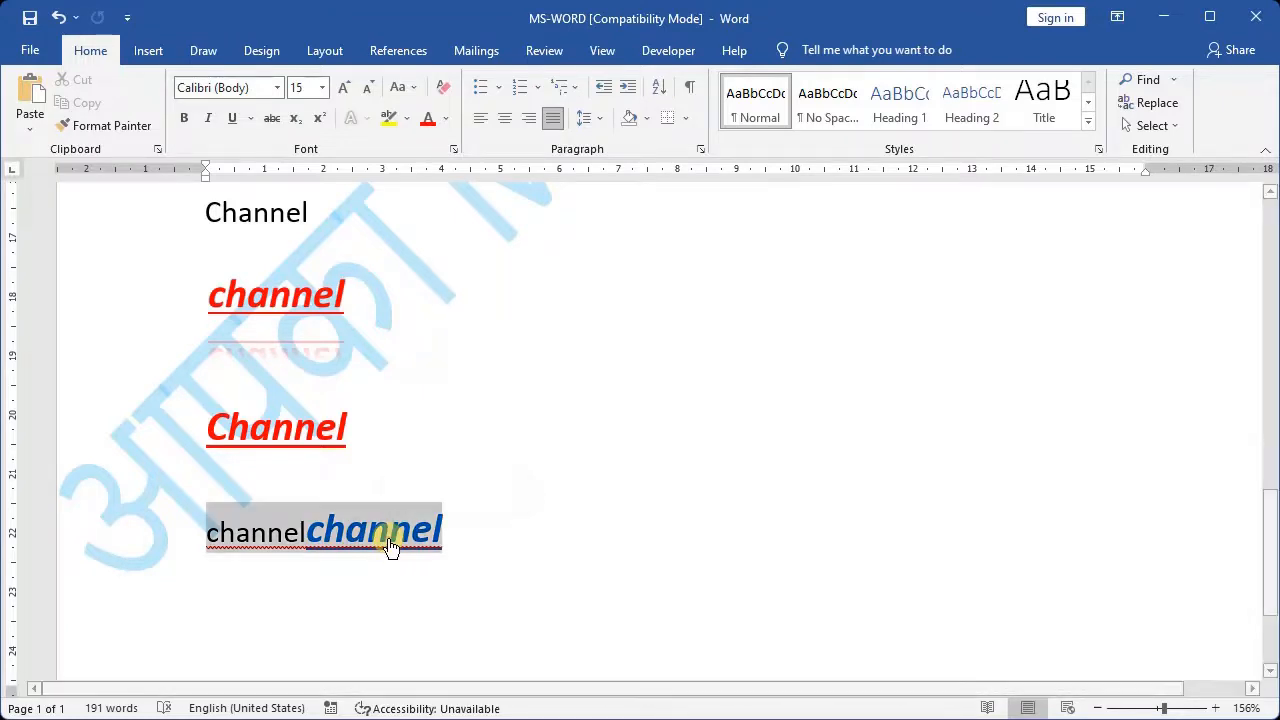
click(383, 538)
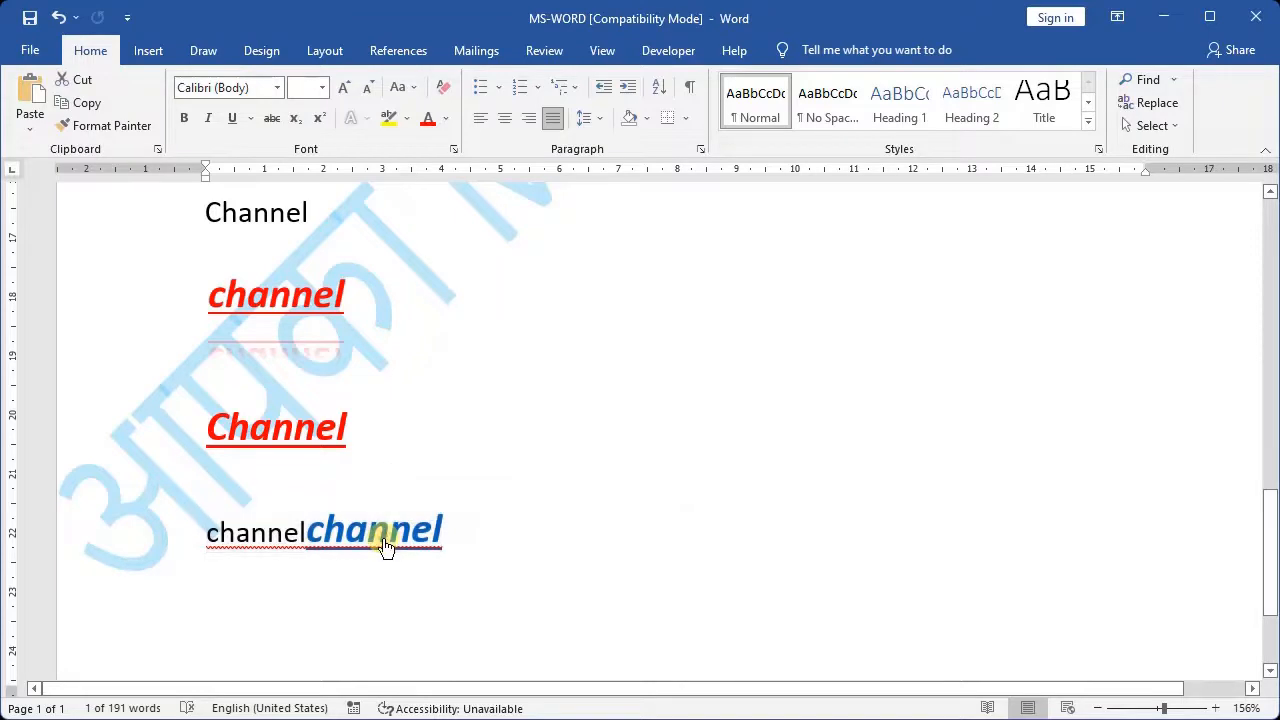
ctrl+click(383, 538)
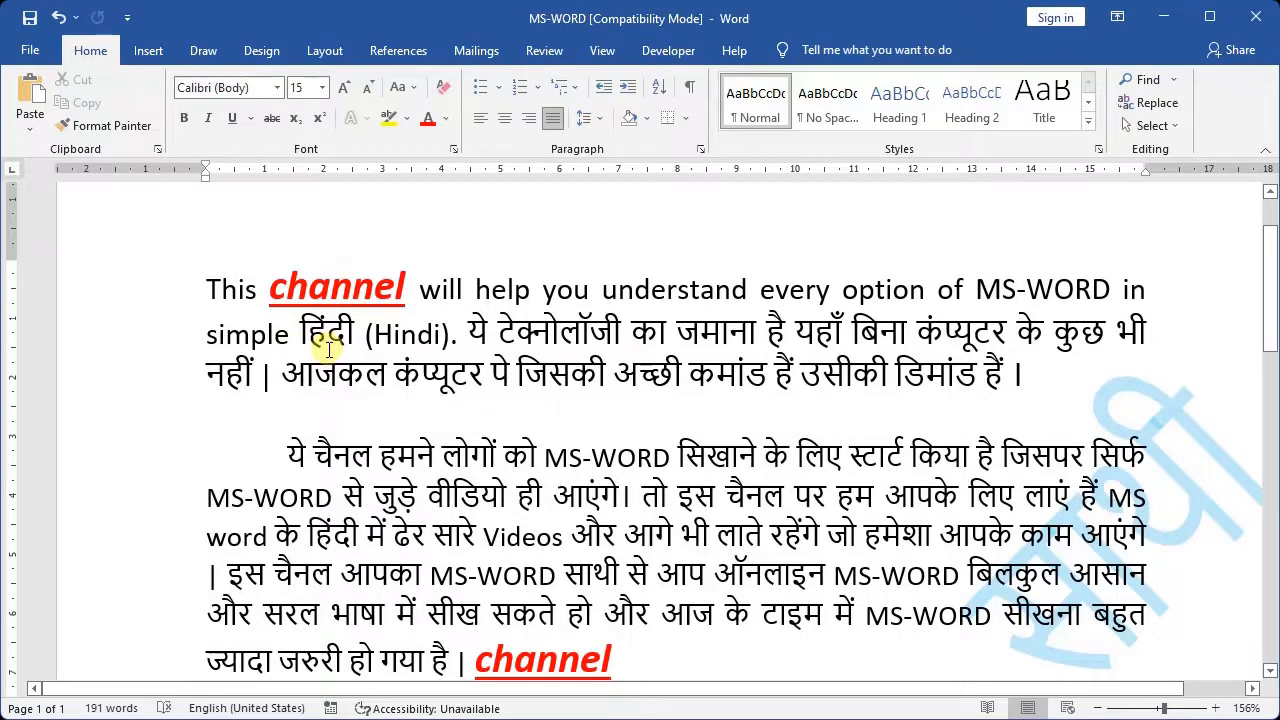
Step: Paste the word again as a linked Word Hyperlink on its own line below the first hyperlink, and follow it to the source word
scroll(328, 349, down, 10)
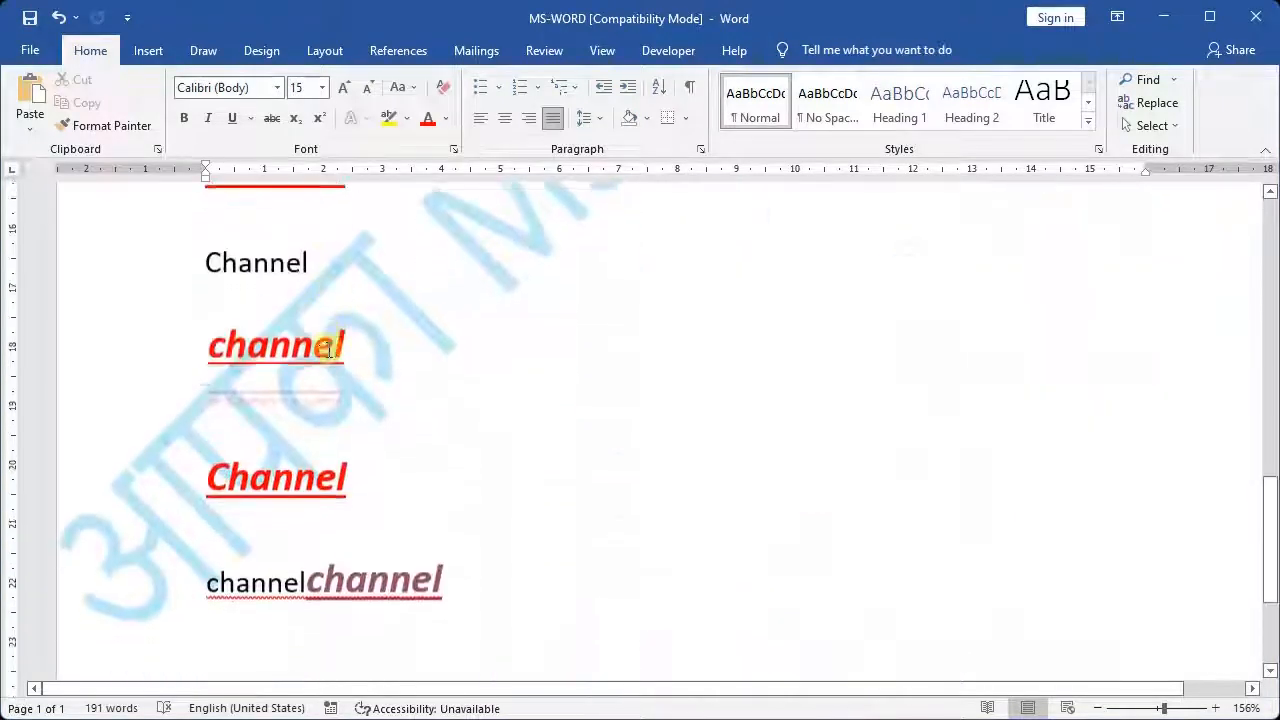
scroll(328, 349, down, 4)
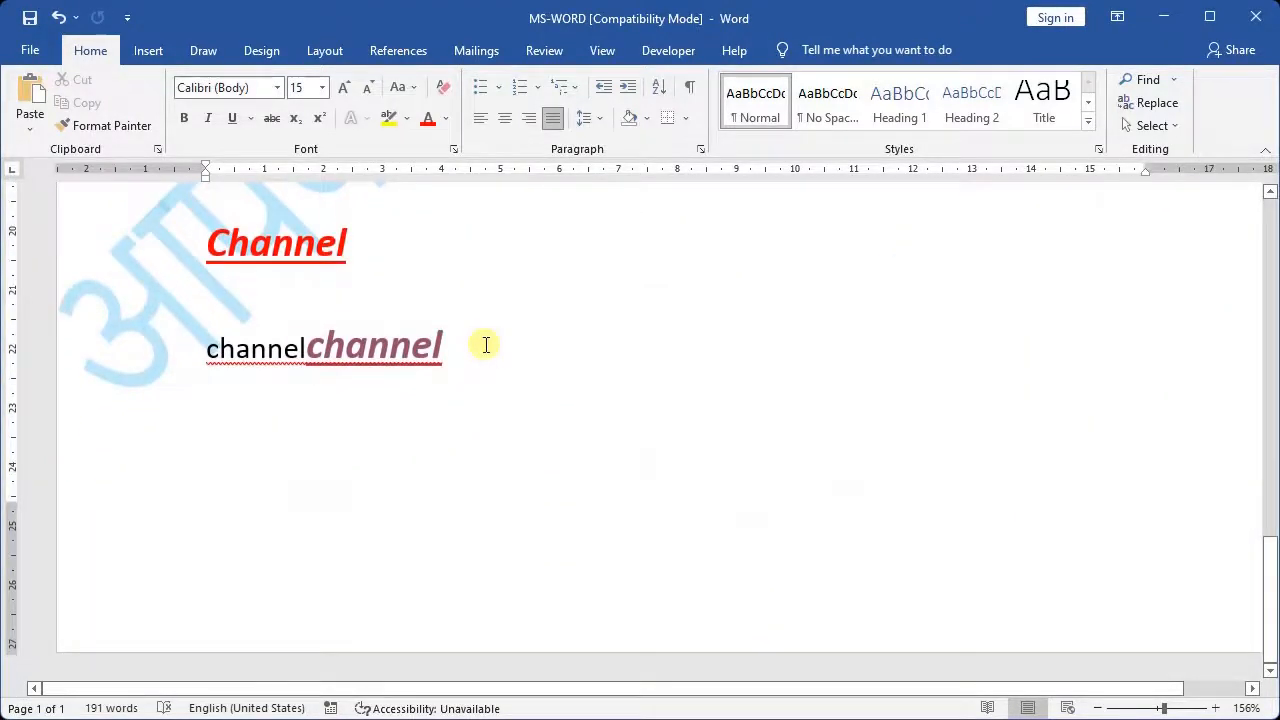
key(ctrl+z)
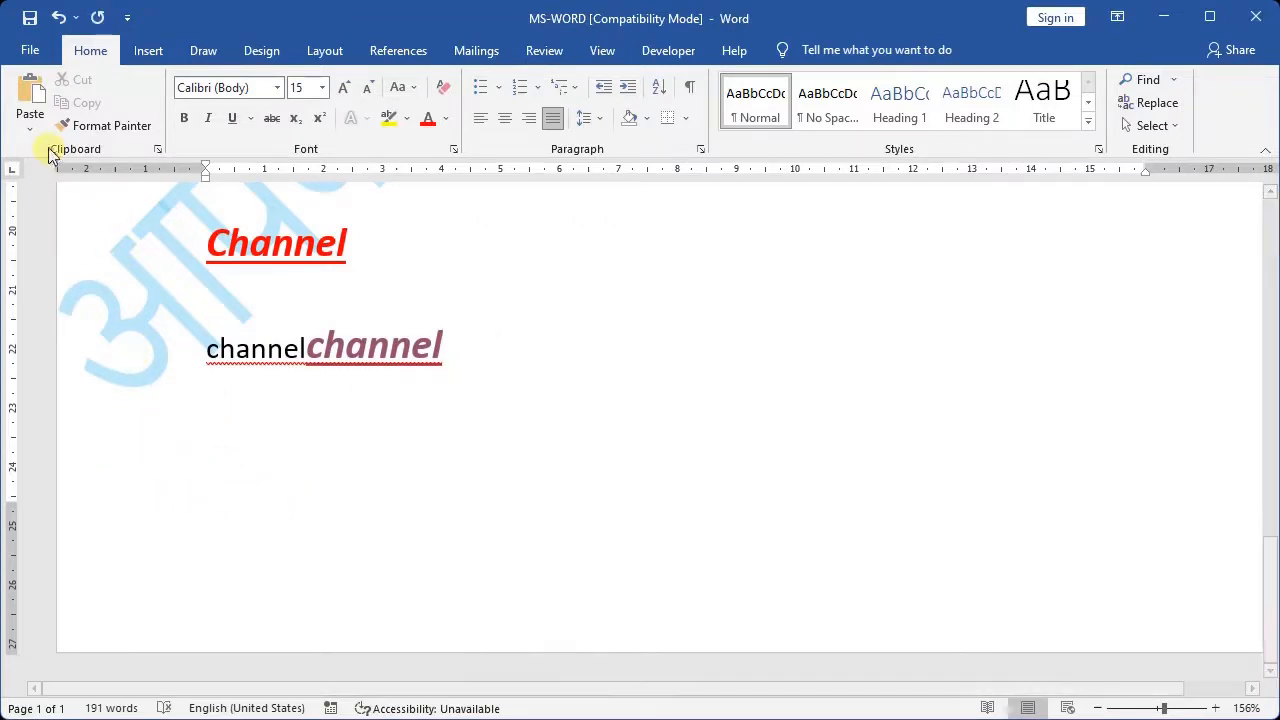
click(30, 124)
click(60, 207)
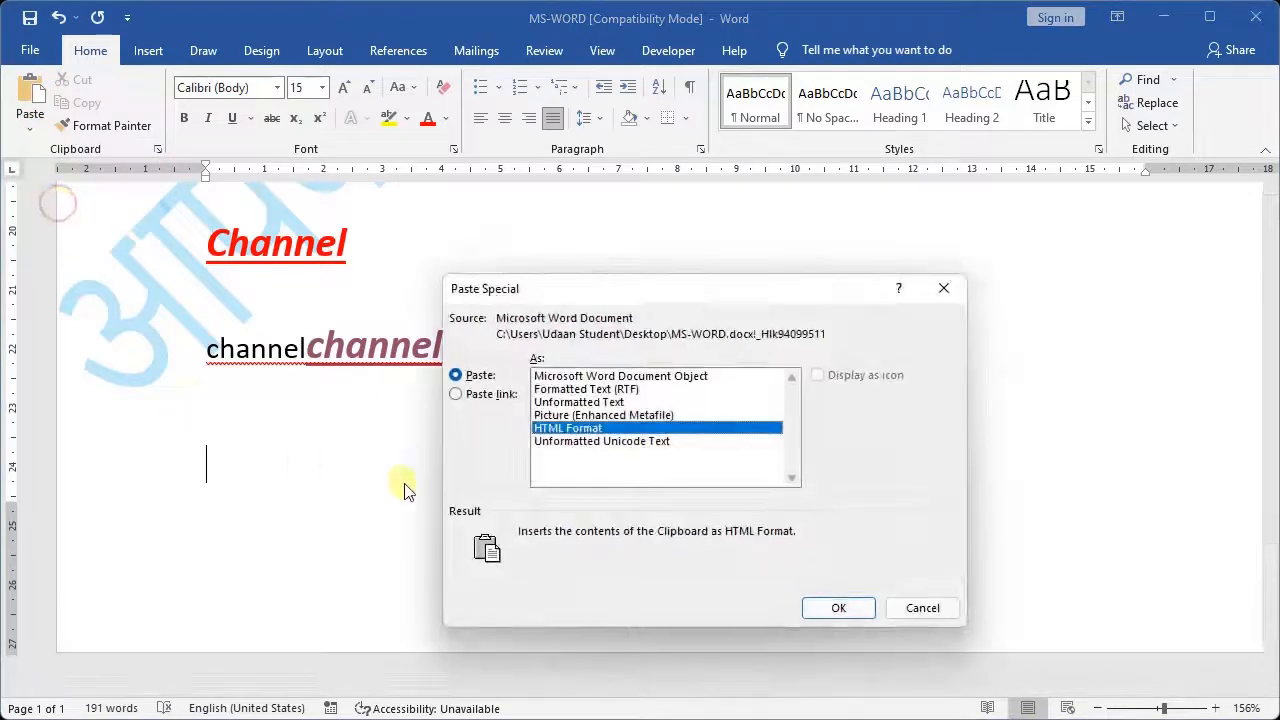
click(470, 396)
click(570, 428)
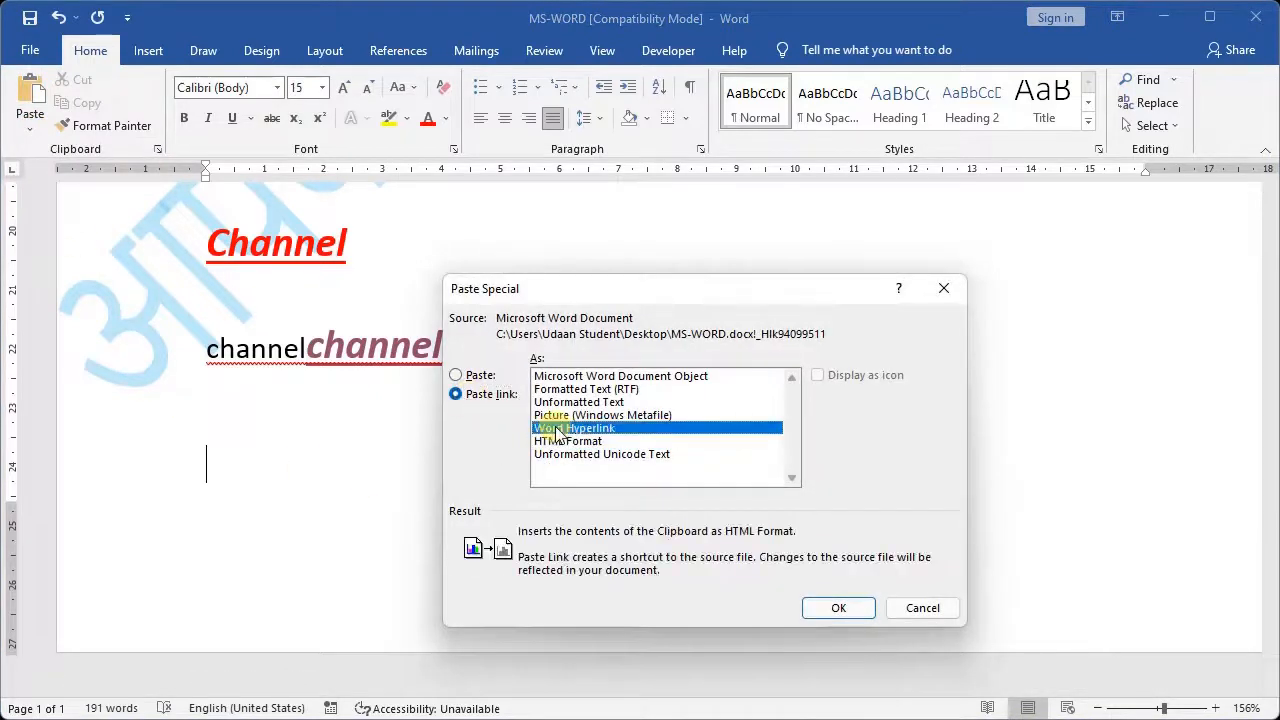
click(840, 612)
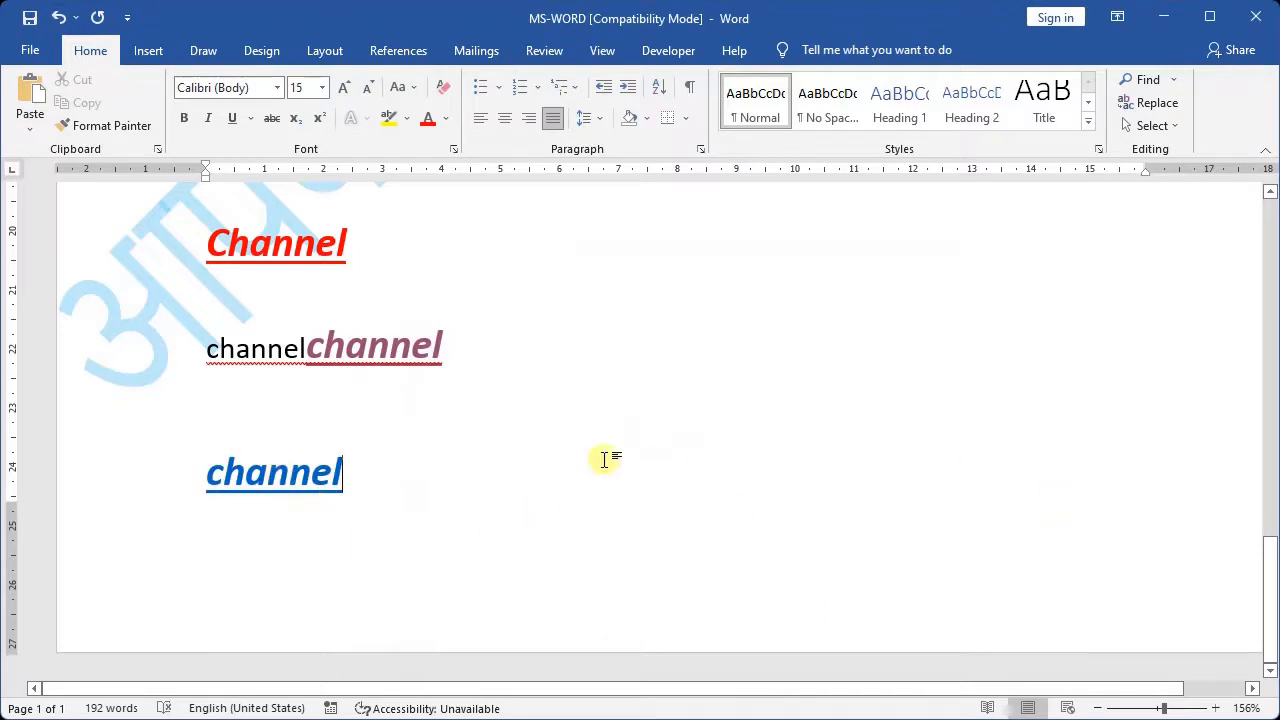
mouse_move(288, 475)
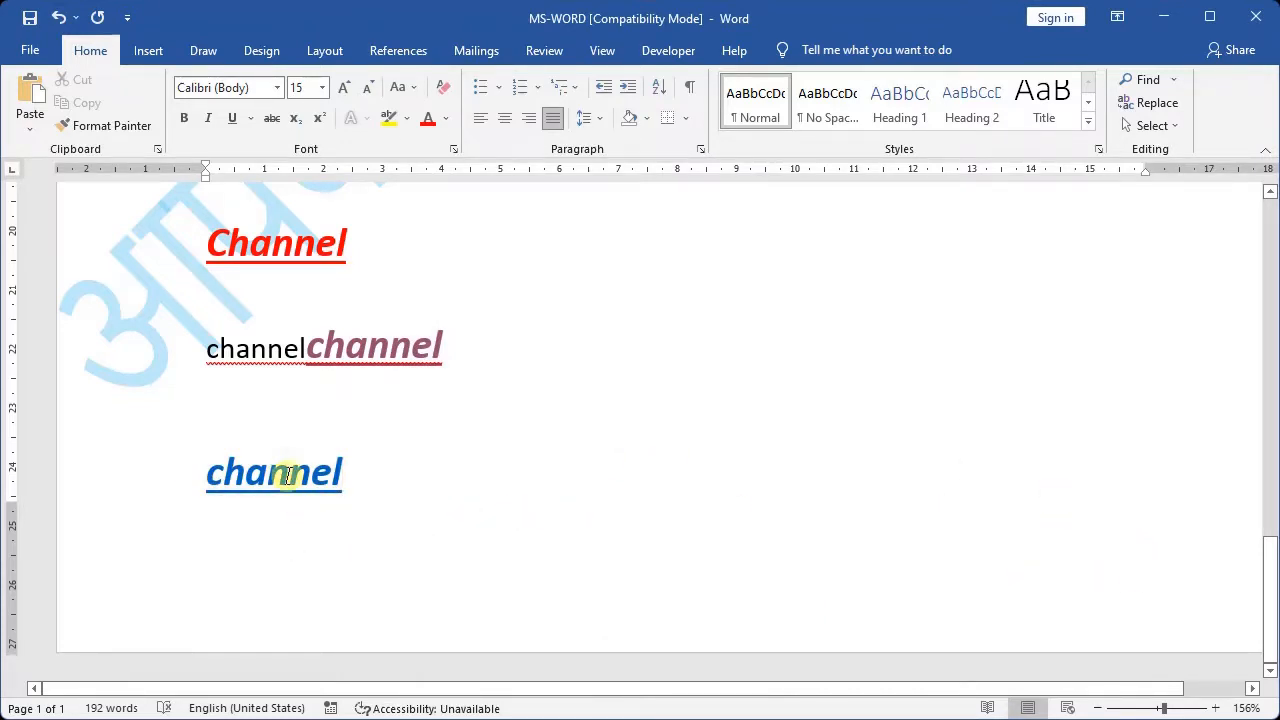
ctrl+click(288, 475)
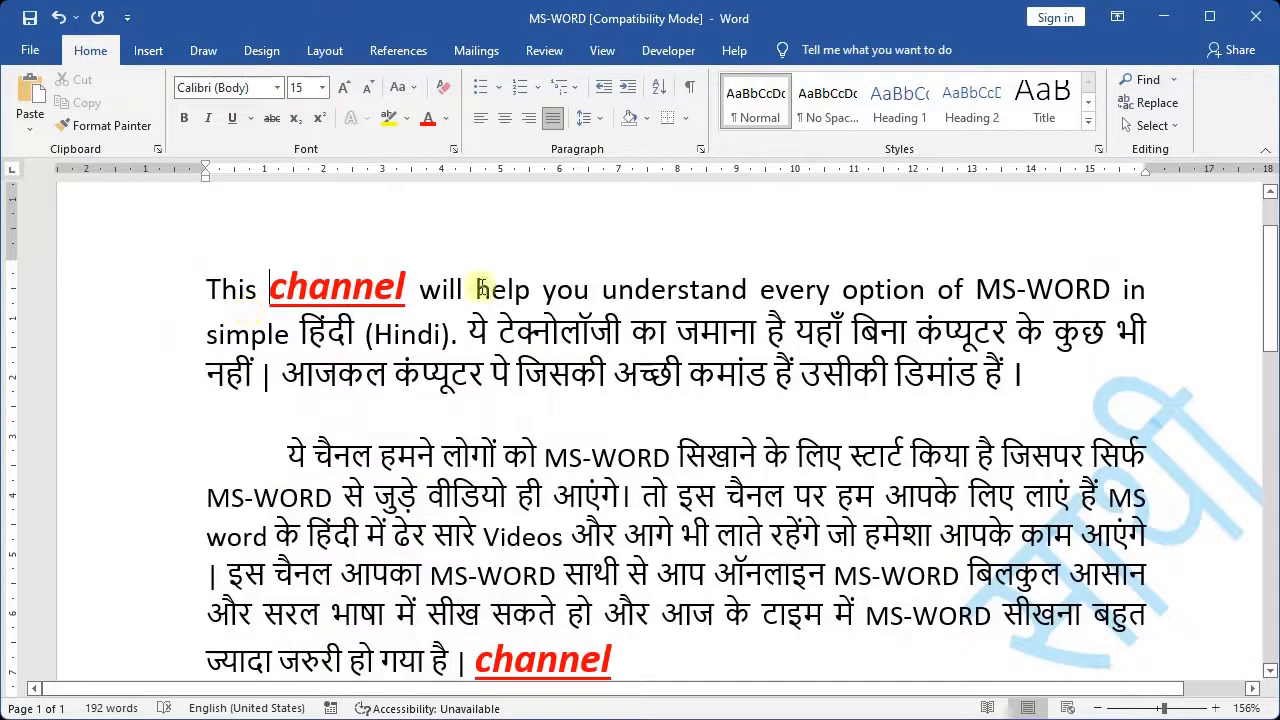